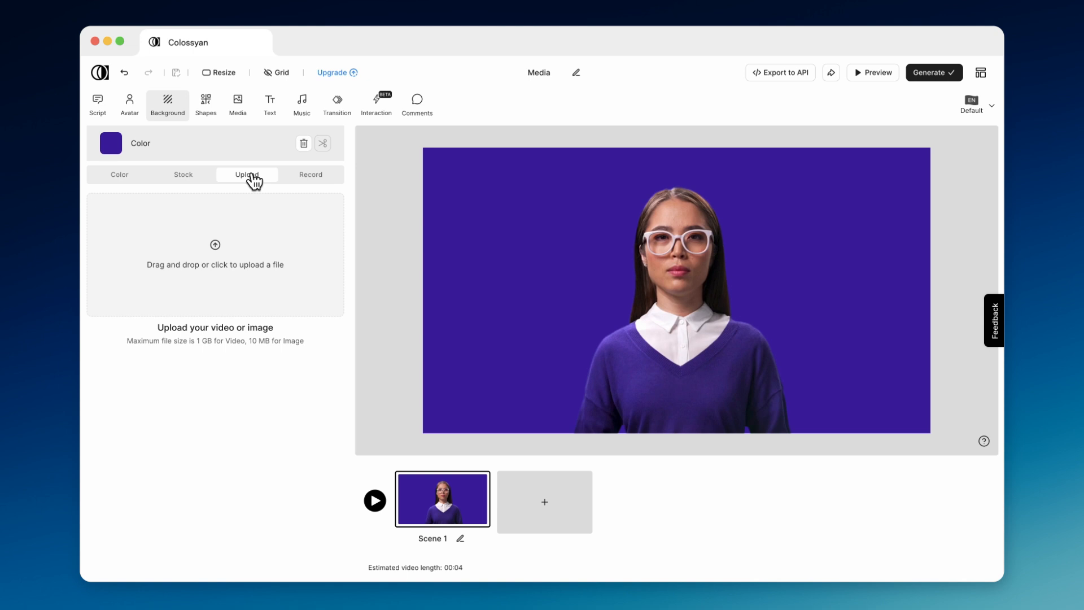
{"action": "left_click", "coordinate": [324, 175]}
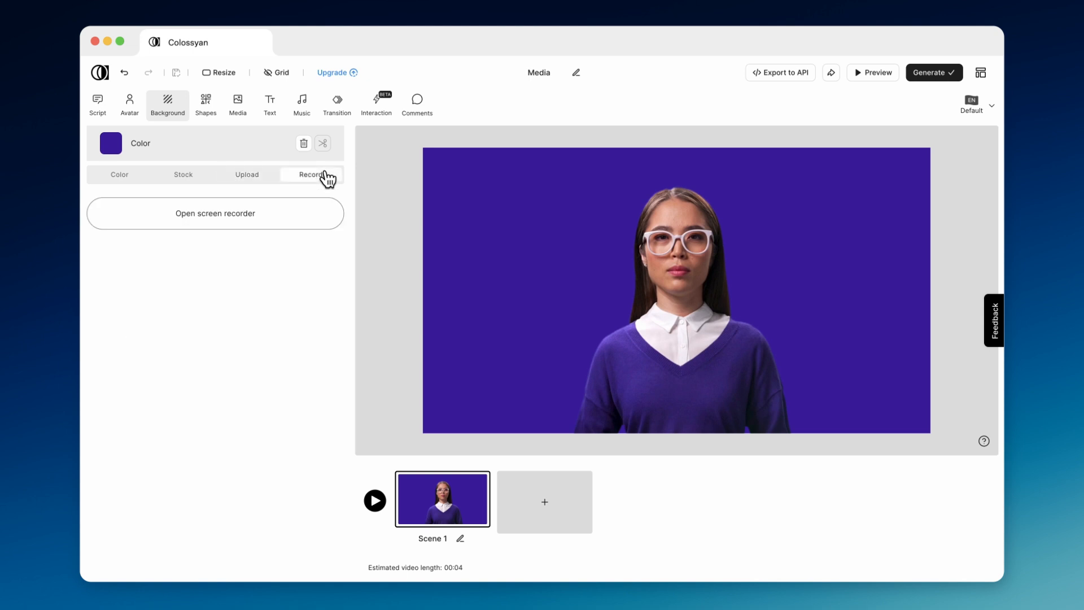
{"action": "left_click", "coordinate": [120, 179]}
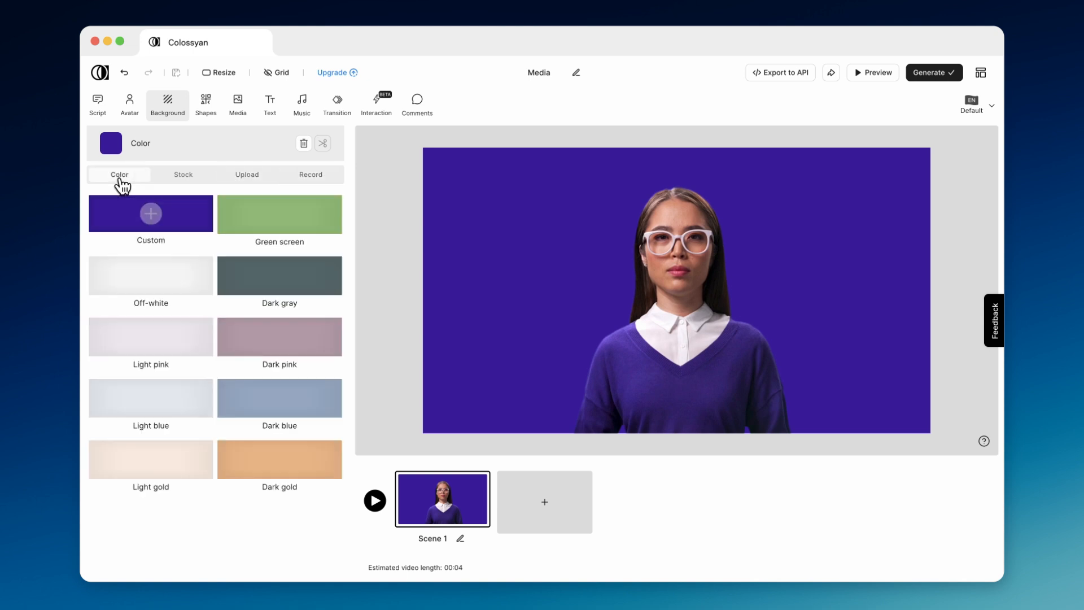
- Change the avatar's appearance to Bubble, enlarge the bubble and place it in the left half of the scene
{"action": "left_click", "coordinate": [610, 346]}
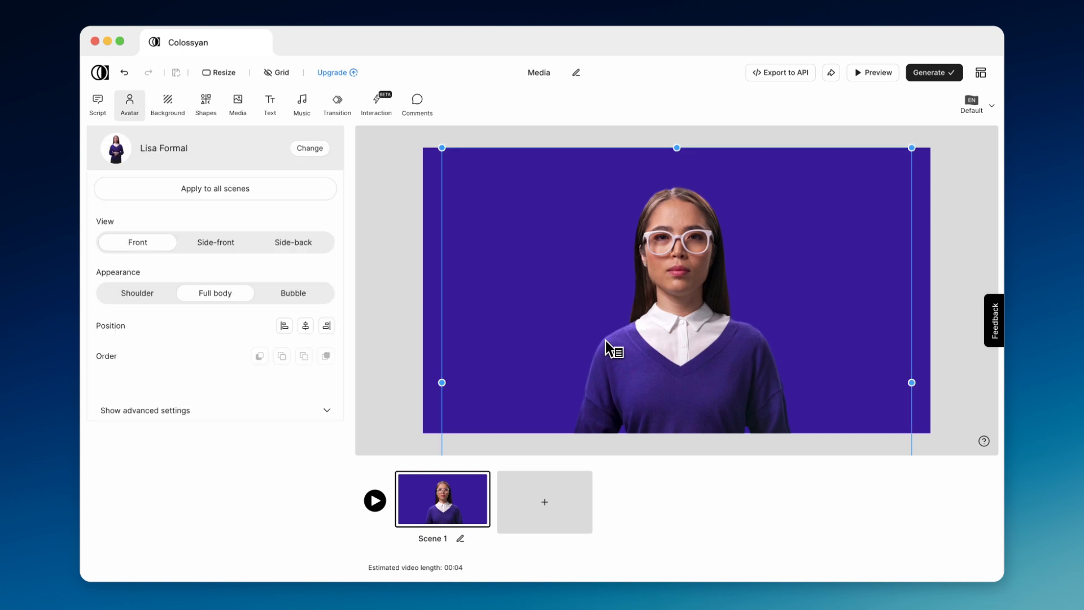
{"action": "left_click", "coordinate": [319, 299]}
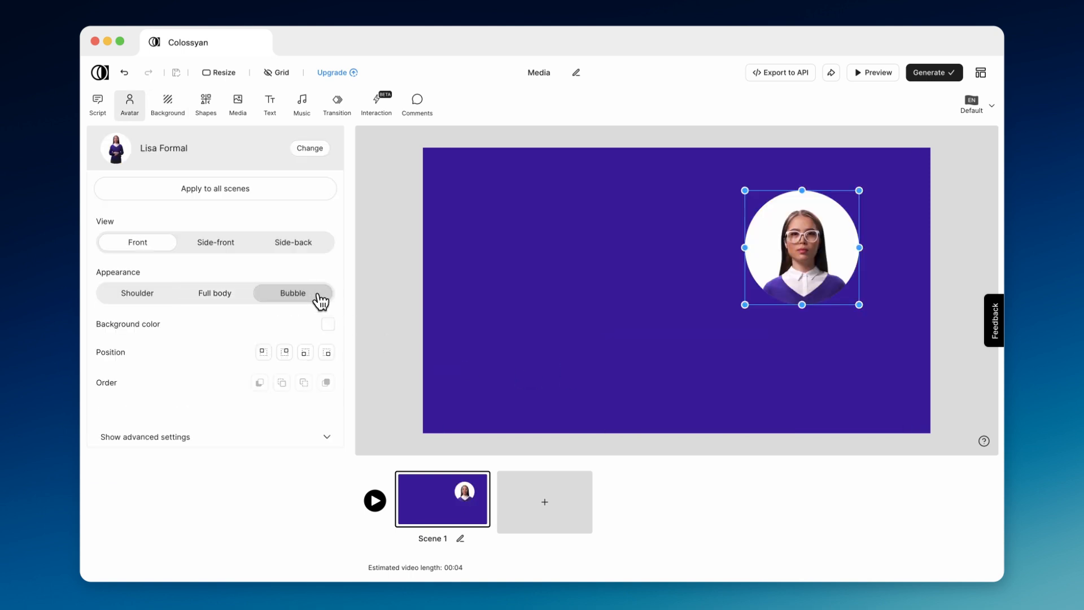
{"action": "left_click_drag", "start_coordinate": [747, 306], "coordinate": [719, 331]}
{"action": "left_click_drag", "start_coordinate": [803, 278], "coordinate": [575, 307]}
{"action": "left_click", "coordinate": [830, 346]}
{"action": "left_click", "coordinate": [684, 316]}
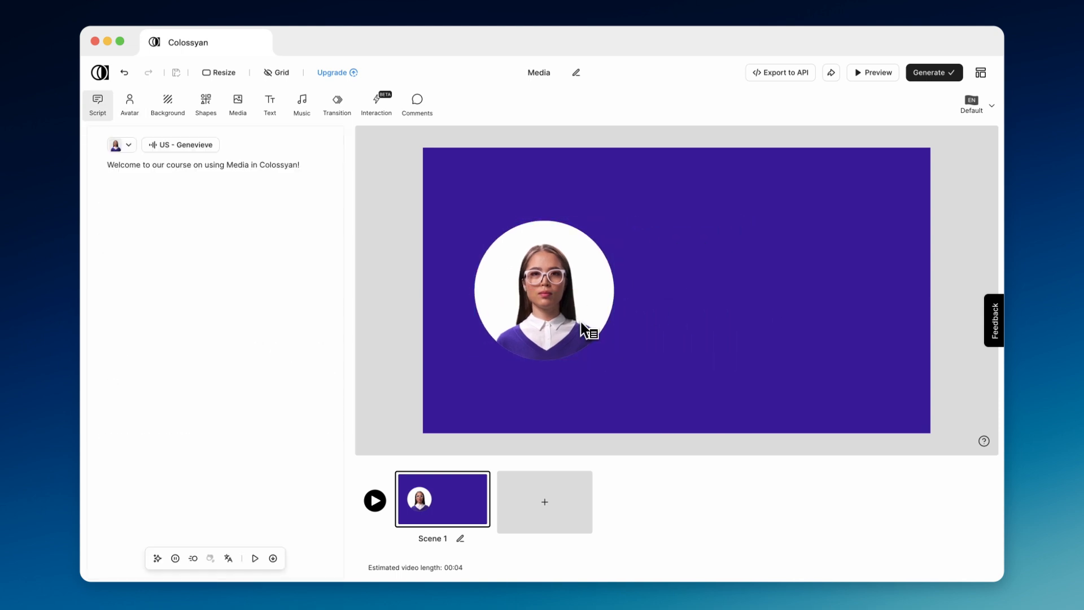
- Add a title text and narrow its box from the left so it sits beside the avatar bubble
{"action": "left_click", "coordinate": [274, 119]}
{"action": "left_click", "coordinate": [245, 179]}
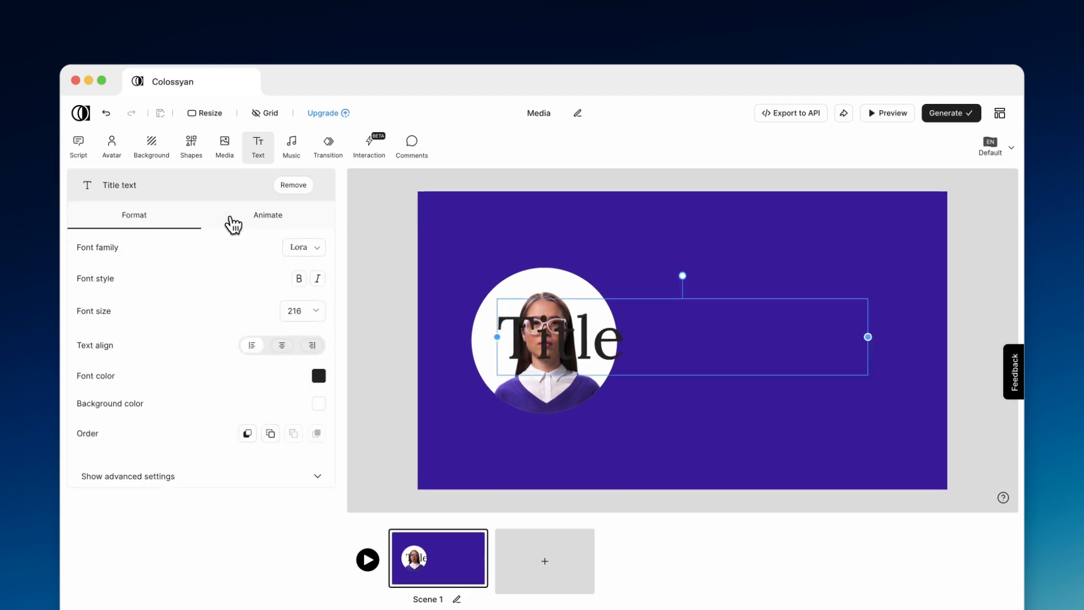
{"action": "left_click_drag", "start_coordinate": [497, 337], "coordinate": [639, 337]}
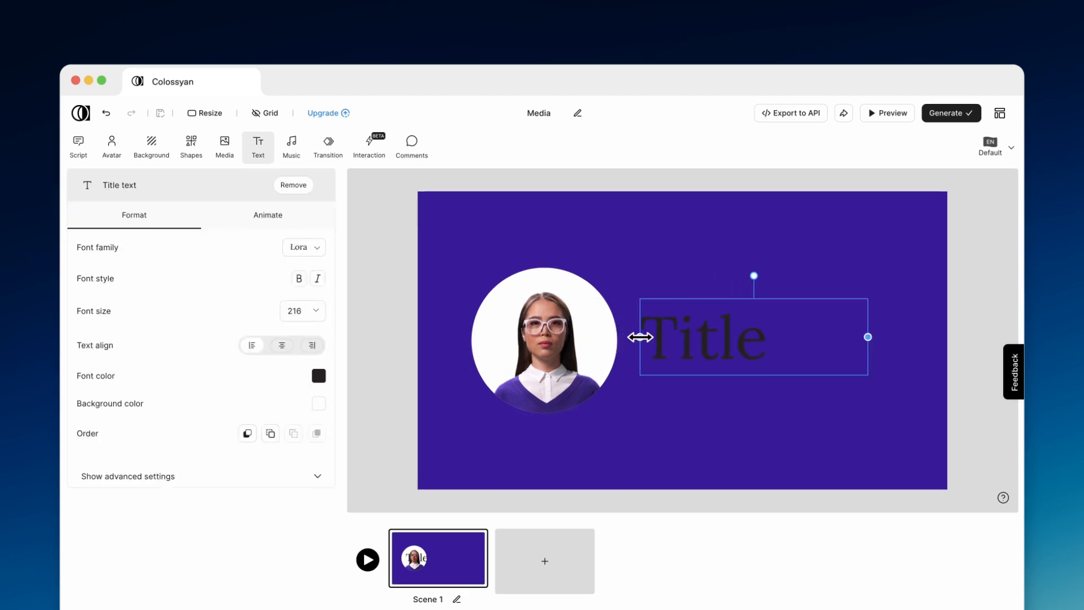
- Format the title text in the white brand color with the Lato font at size 120
{"action": "left_click", "coordinate": [319, 375]}
{"action": "left_click", "coordinate": [383, 511]}
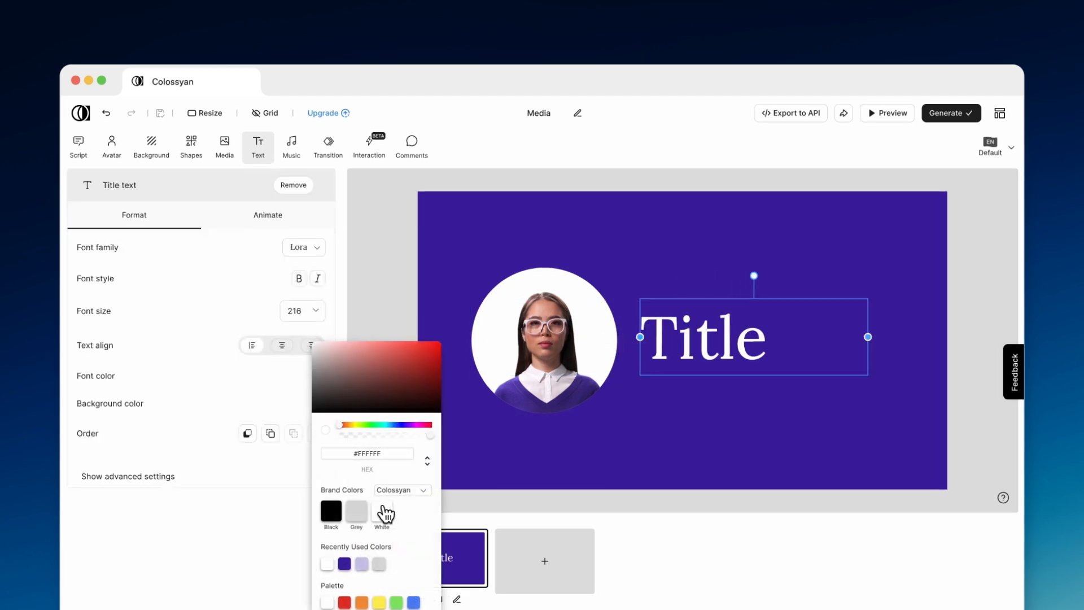
{"action": "left_click", "coordinate": [737, 360]}
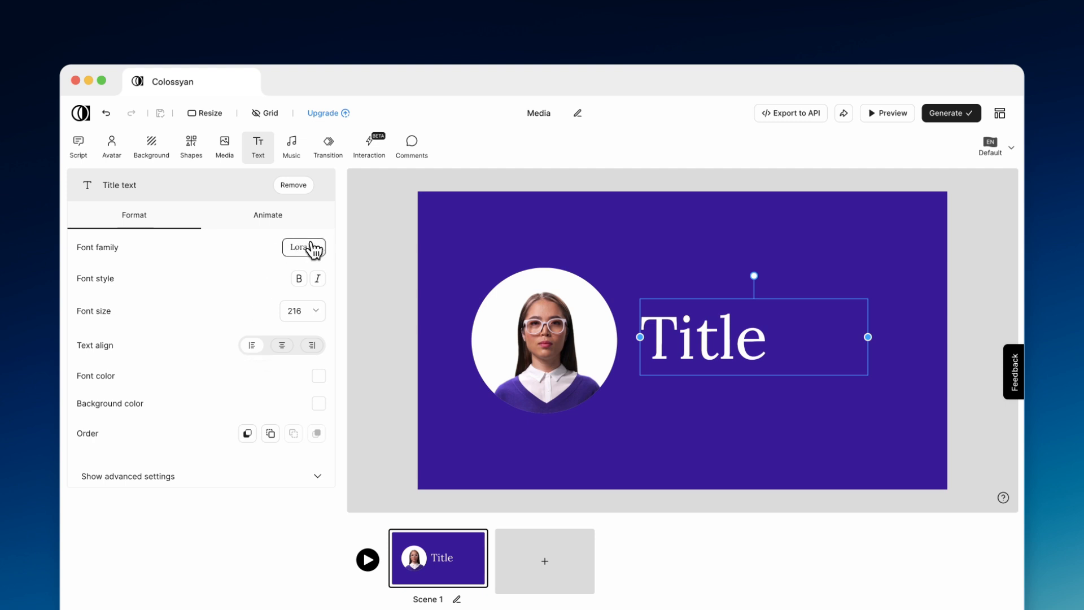
{"action": "left_click", "coordinate": [322, 252]}
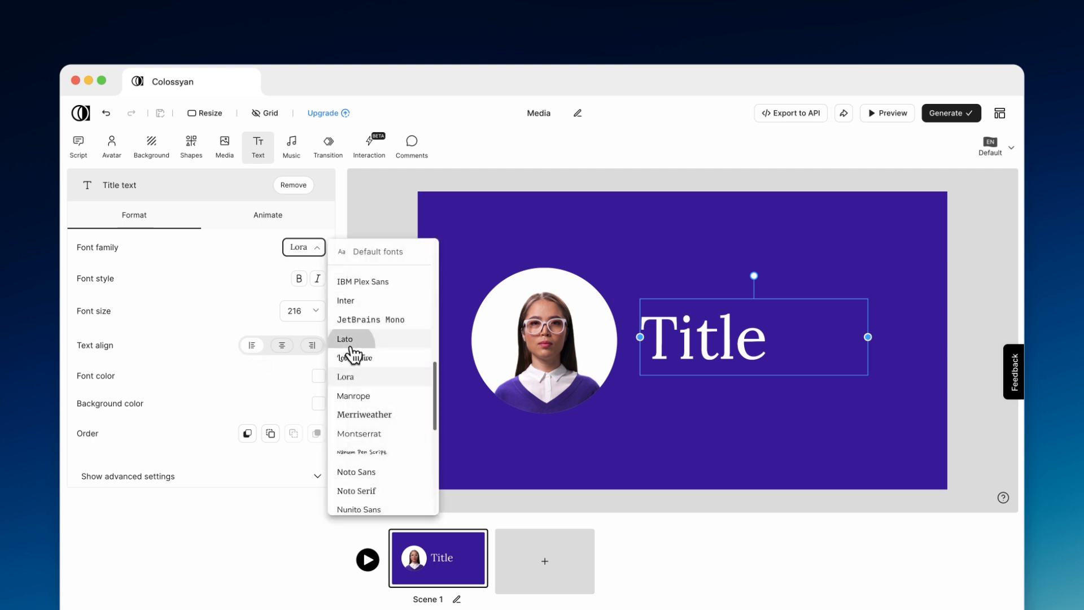
{"action": "left_click", "coordinate": [356, 339]}
{"action": "left_click", "coordinate": [316, 312]}
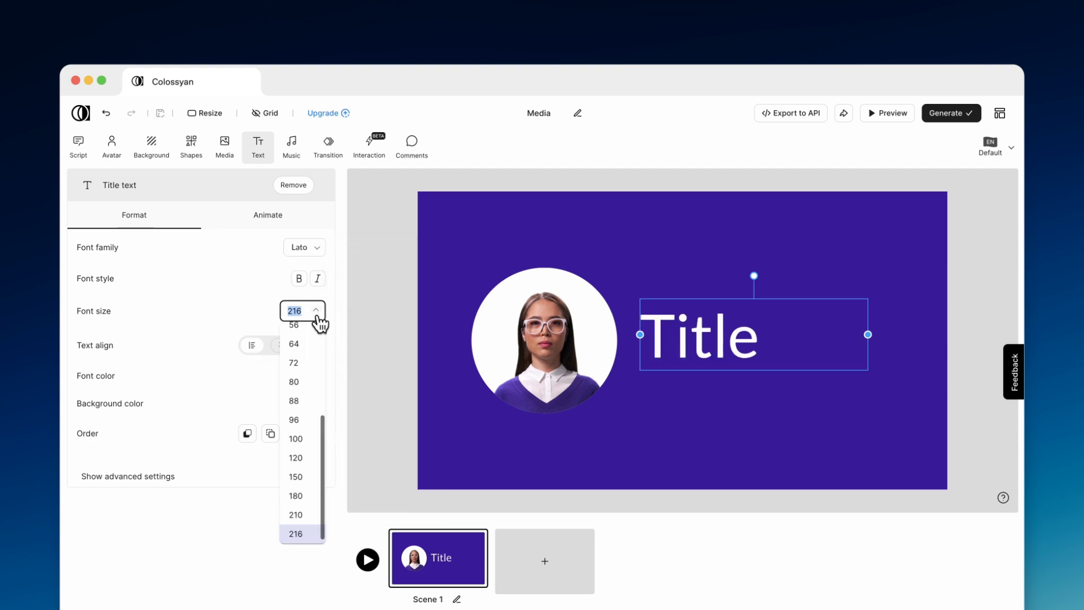
{"action": "left_click", "coordinate": [306, 468]}
- Replace the title placeholder with "Welcome to our course!"
{"action": "double_click", "coordinate": [686, 319]}
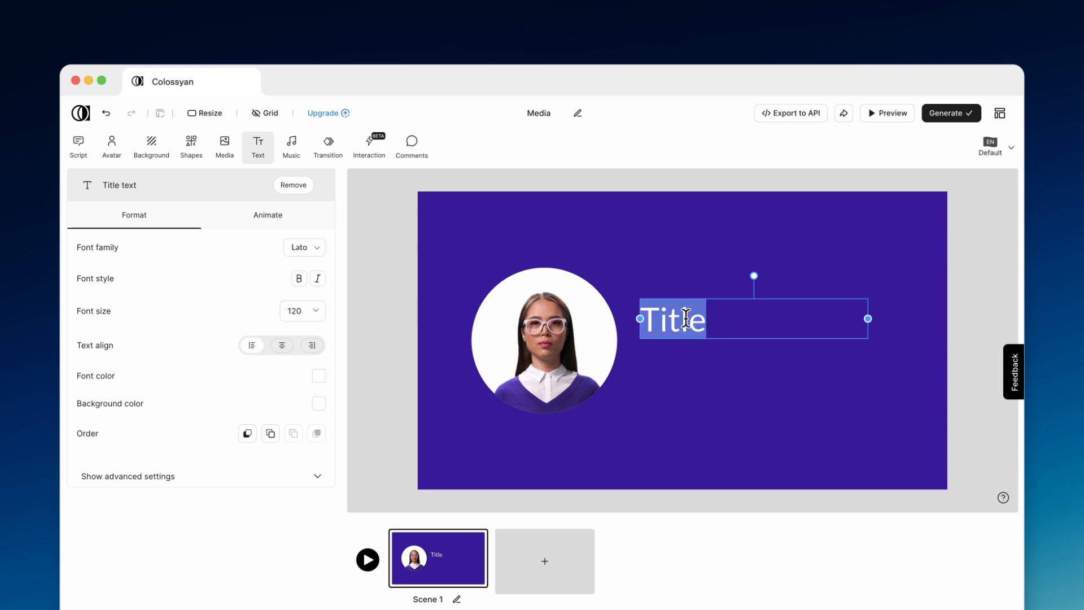
{"action": "type", "text": "Welcome to "}
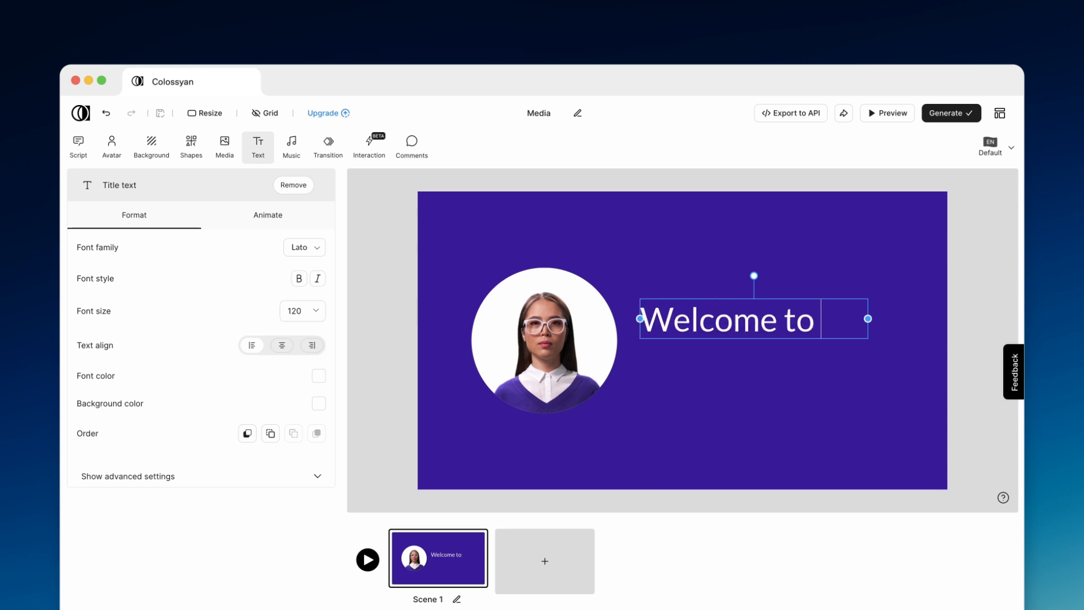
{"action": "type", "text": "our course!"}
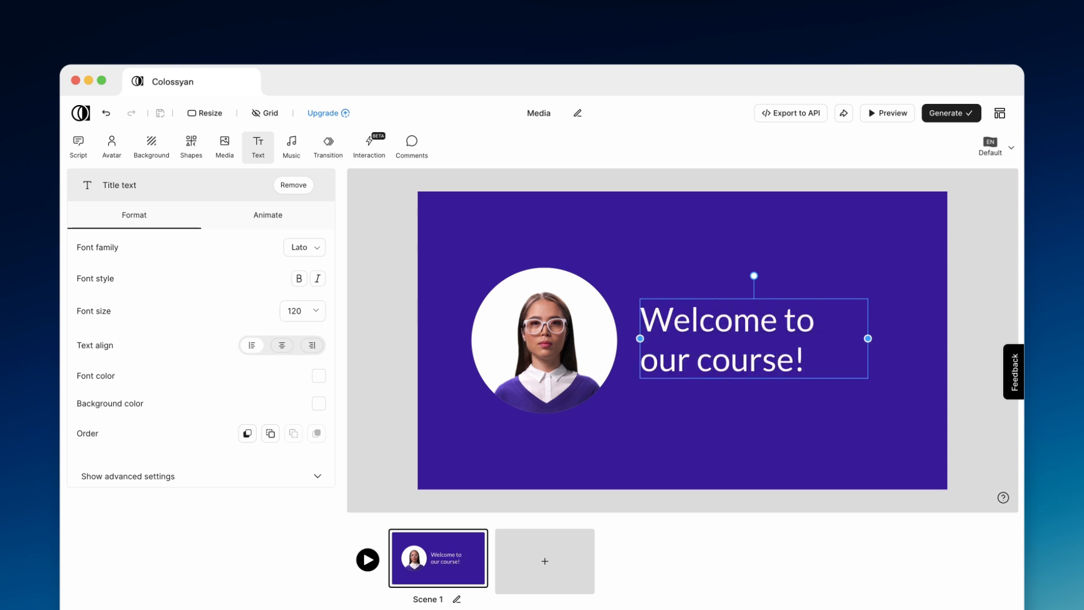
- Make the title bold and set its font size to 150
{"action": "left_click", "coordinate": [299, 279]}
{"action": "left_click", "coordinate": [322, 309]}
{"action": "scroll", "coordinate": [304, 480], "scroll_direction": "down", "scroll_amount": 3}
{"action": "left_click", "coordinate": [305, 504]}
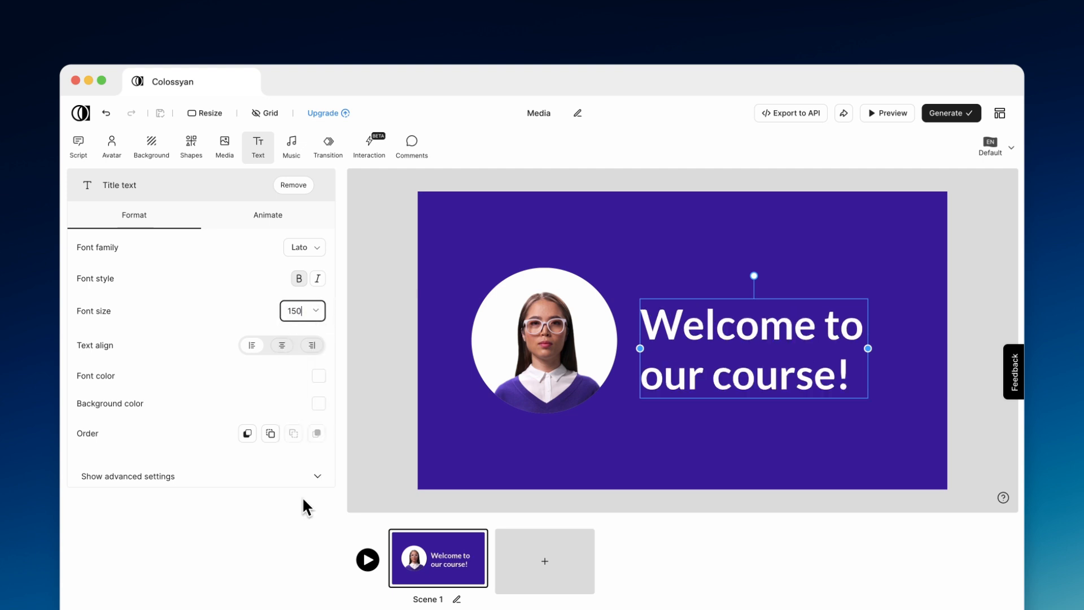
- Nudge the avatar bubble slightly down and the title slightly right to balance the two on the scene
{"action": "left_click_drag", "start_coordinate": [581, 342], "coordinate": [581, 351]}
{"action": "left_click_drag", "start_coordinate": [742, 347], "coordinate": [751, 347]}
{"action": "left_click", "coordinate": [747, 433]}
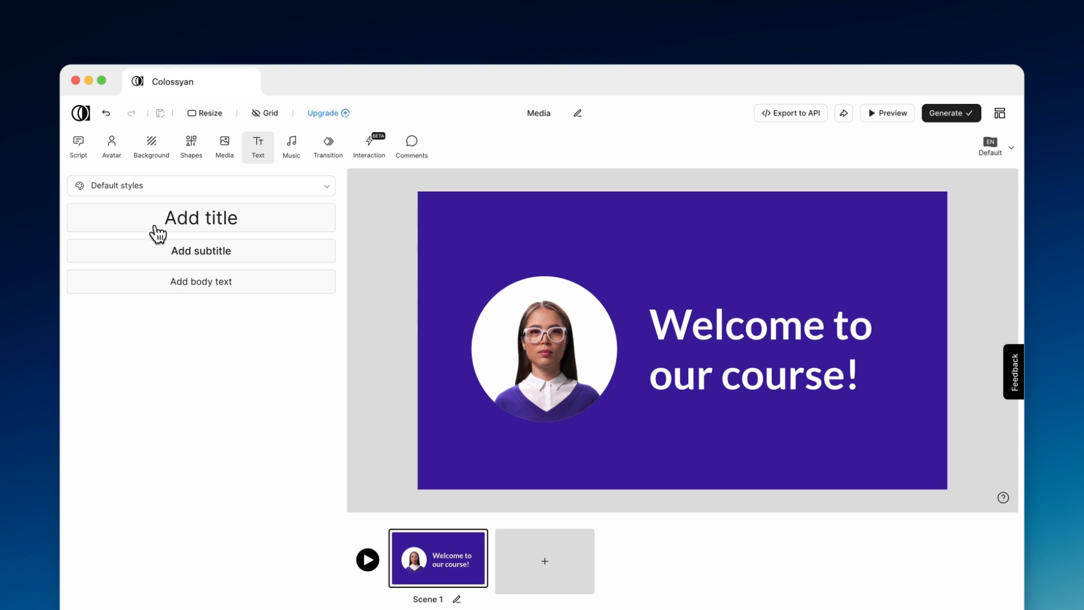
- Insert the white Colossyan wordmark logo from the brand kit, shrink it and place it above the title
{"action": "left_click", "coordinate": [226, 148]}
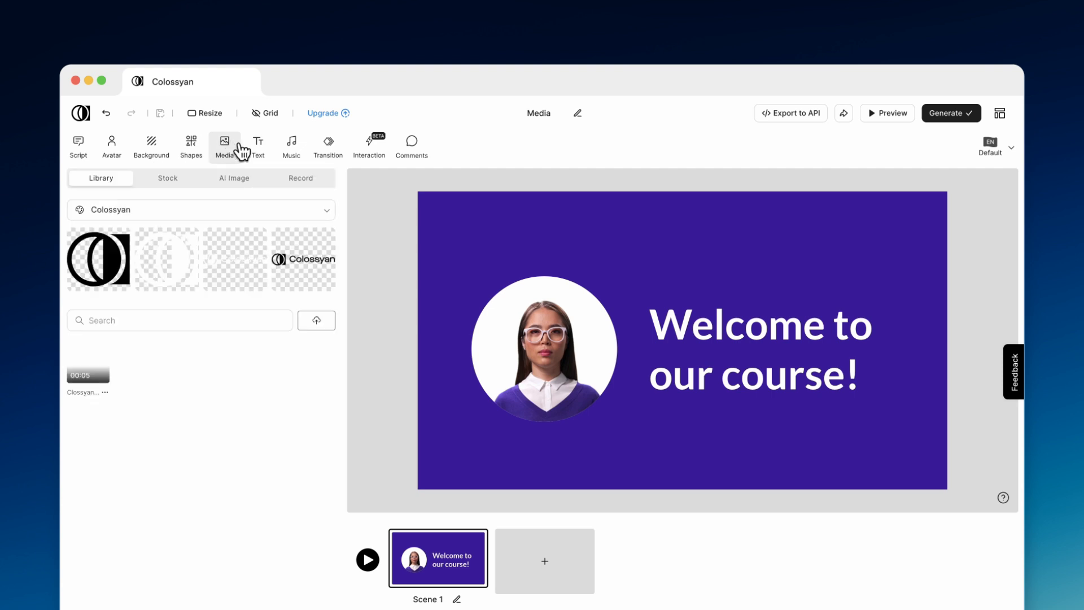
{"action": "left_click", "coordinate": [217, 212]}
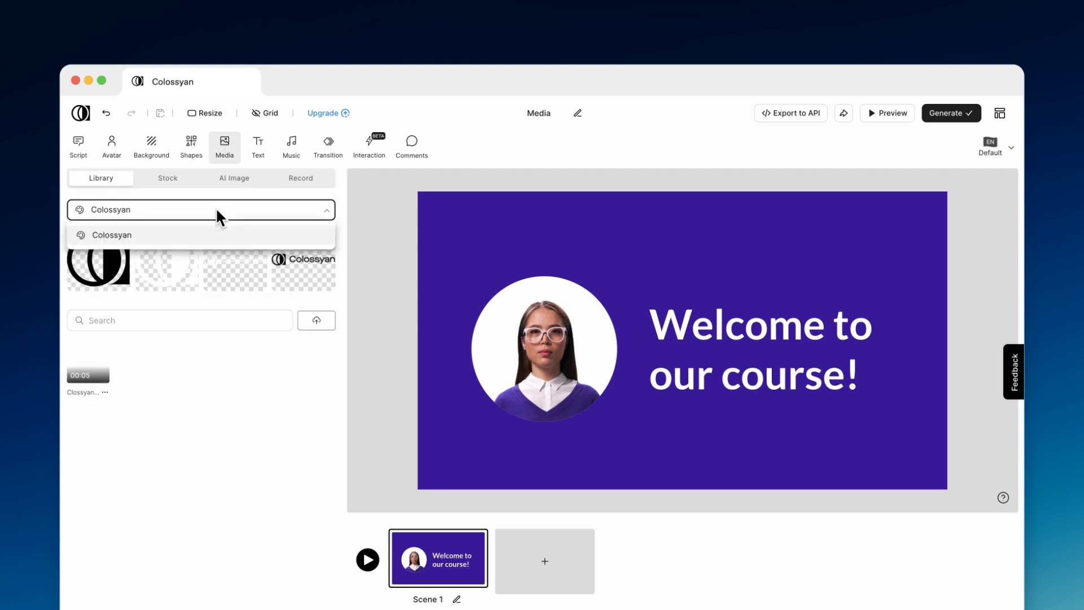
{"action": "left_click", "coordinate": [218, 213]}
{"action": "left_click", "coordinate": [236, 282]}
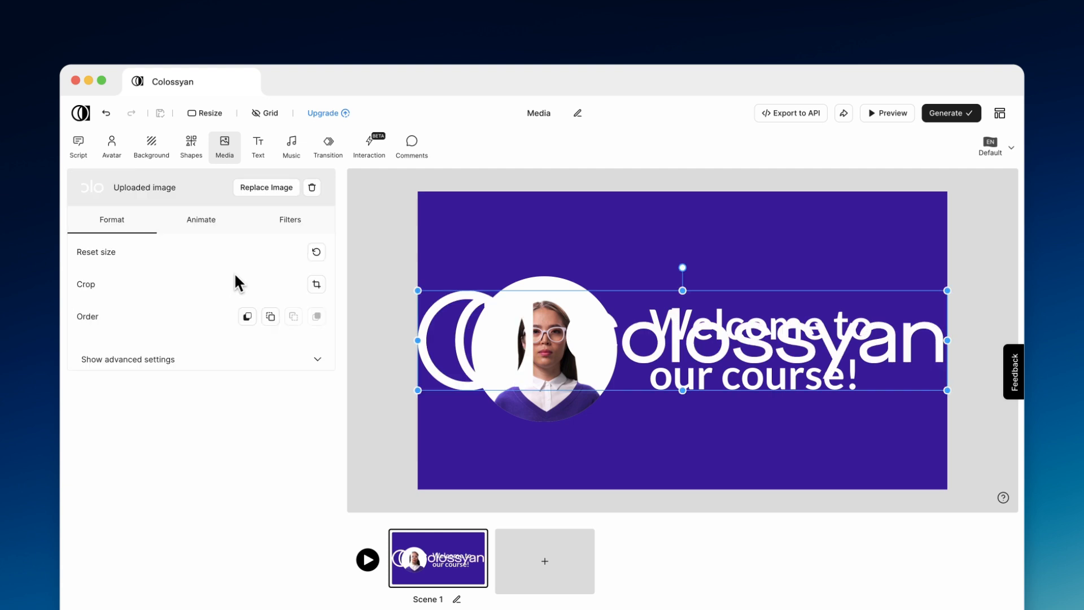
{"action": "left_click_drag", "start_coordinate": [417, 389], "coordinate": [687, 346]}
{"action": "left_click", "coordinate": [699, 257]}
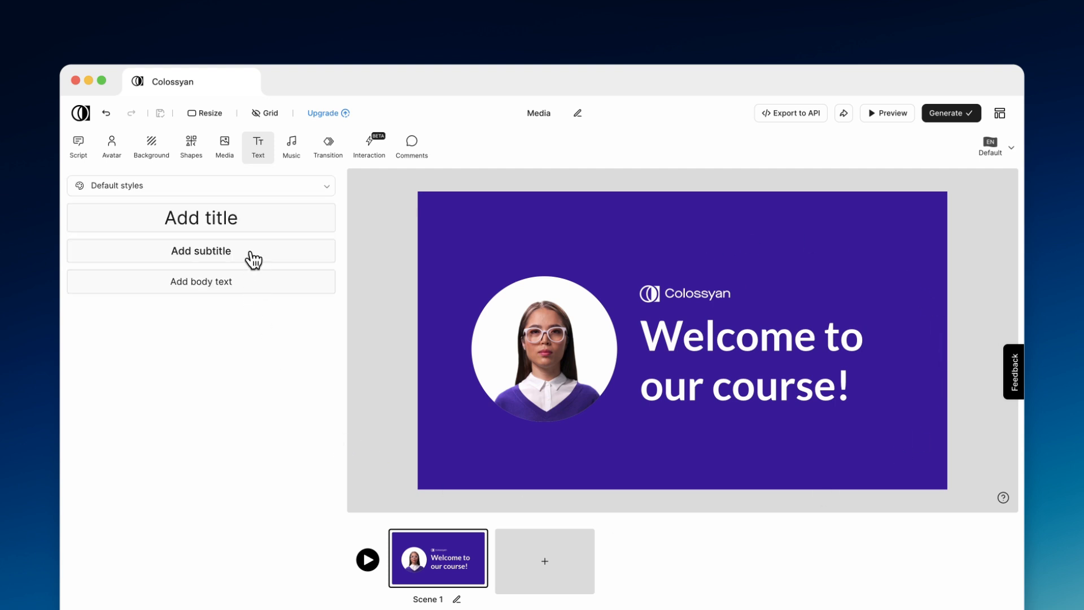
- Add a subtitle text below the title and color it with the white brand color
{"action": "left_click", "coordinate": [253, 260]}
{"action": "left_click_drag", "start_coordinate": [576, 361], "coordinate": [708, 445]}
{"action": "left_click", "coordinate": [319, 376]}
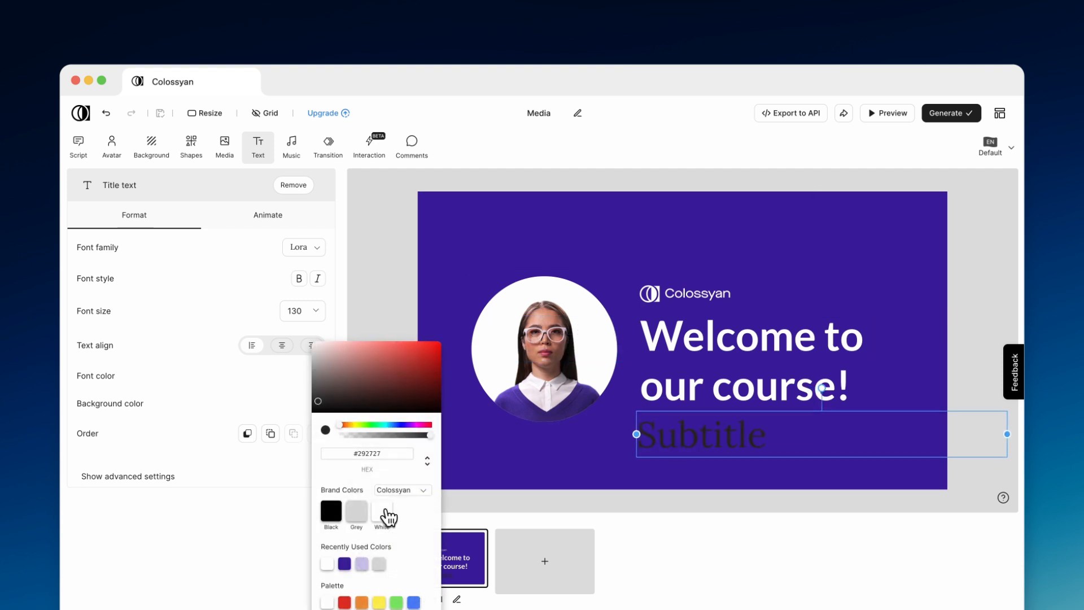
{"action": "left_click", "coordinate": [384, 512]}
- Set the subtitle's font to Lato and replace its text with "November 2024"
{"action": "left_click", "coordinate": [314, 253]}
{"action": "left_click", "coordinate": [314, 252]}
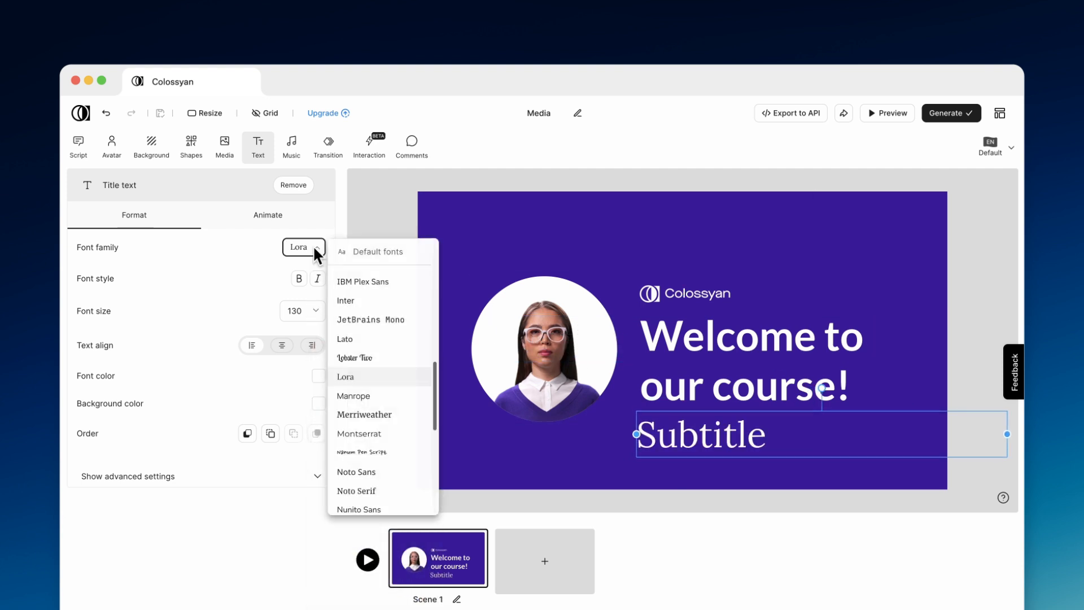
{"action": "left_click", "coordinate": [355, 339]}
{"action": "double_click", "coordinate": [702, 434]}
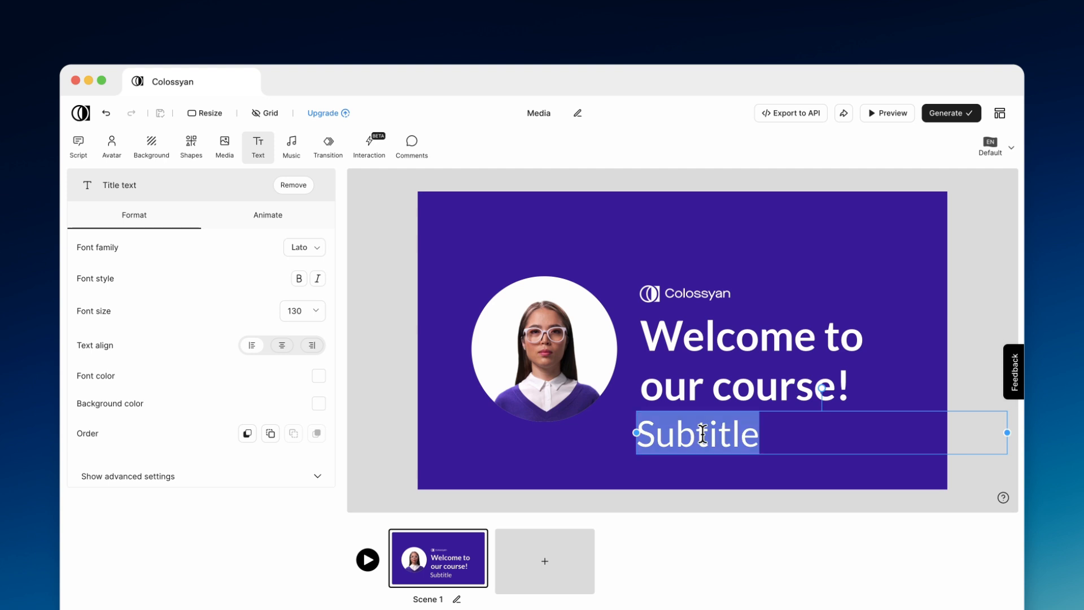
{"action": "type", "text": "November 2024"}
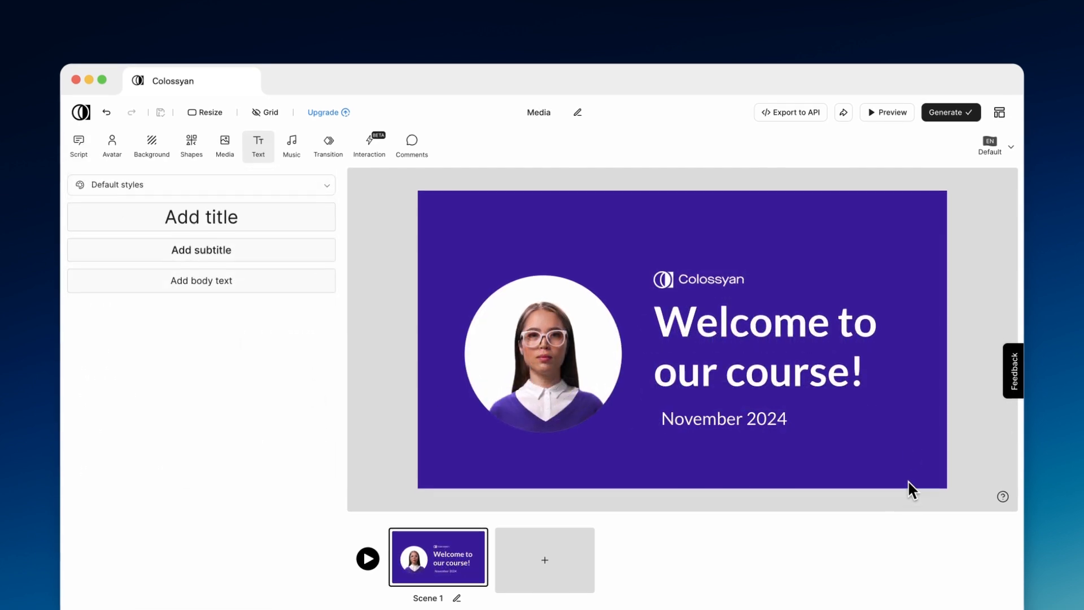
- Add an empty second scene, then lower and enlarge its avatar for a centered waist-up framing
{"action": "left_click", "coordinate": [516, 579]}
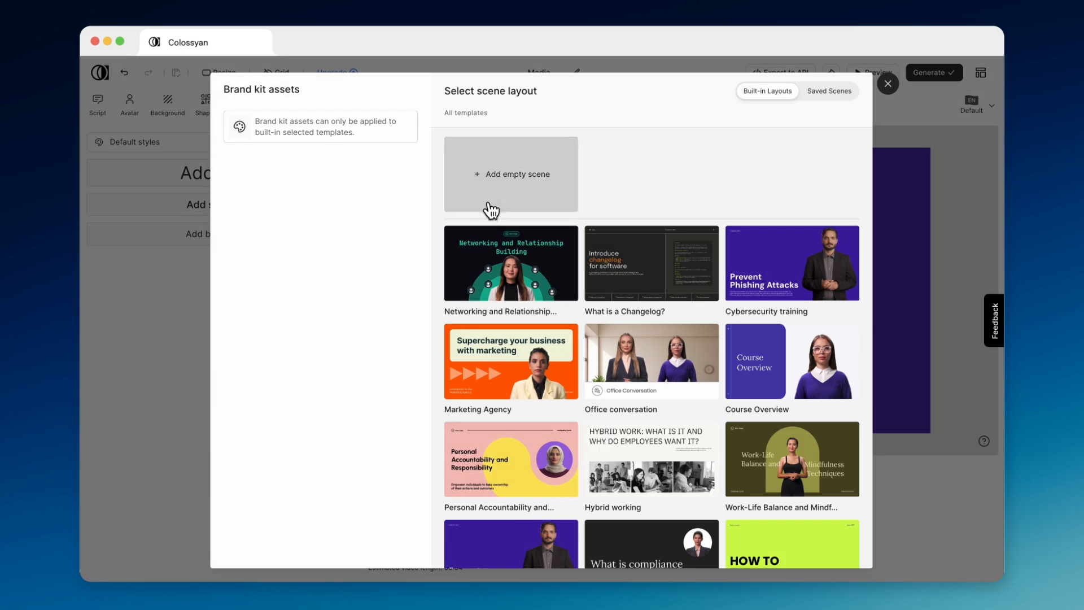
{"action": "left_click", "coordinate": [489, 202]}
{"action": "left_click_drag", "start_coordinate": [643, 233], "coordinate": [642, 343]}
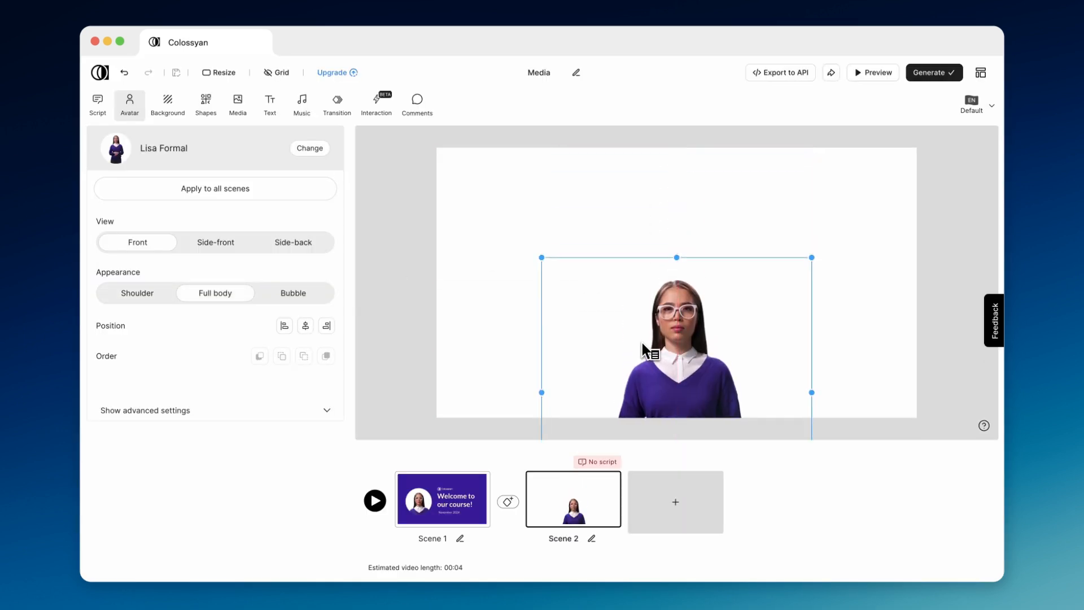
{"action": "left_click_drag", "start_coordinate": [679, 256], "coordinate": [679, 161]}
{"action": "left_click", "coordinate": [882, 213]}
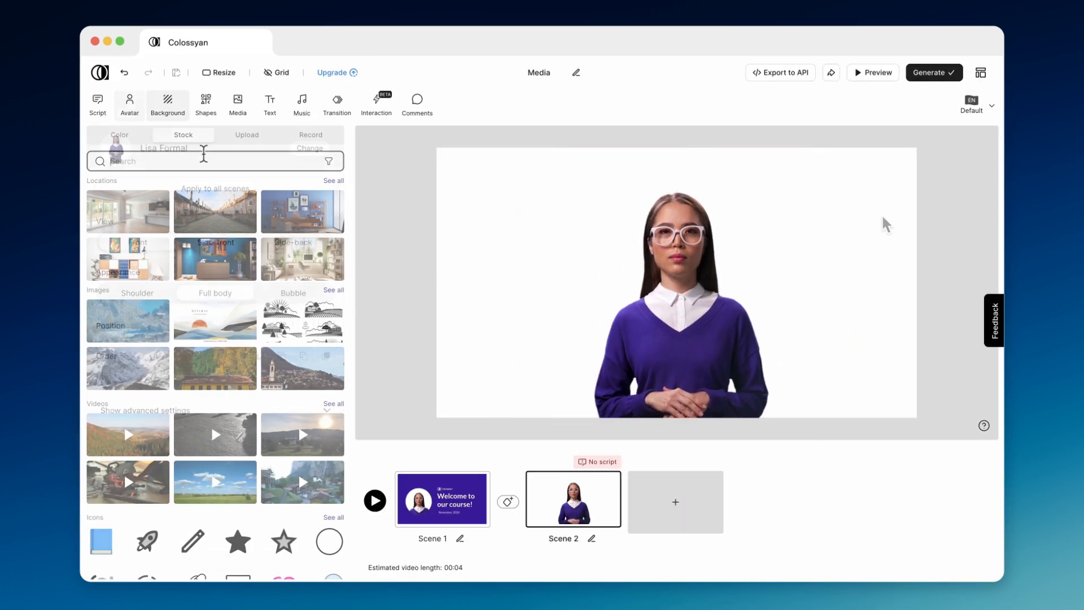
- Search the stock backgrounds for "office" and apply the open-plan office image with desks and a plain gray wall
{"action": "type", "text": "office"}
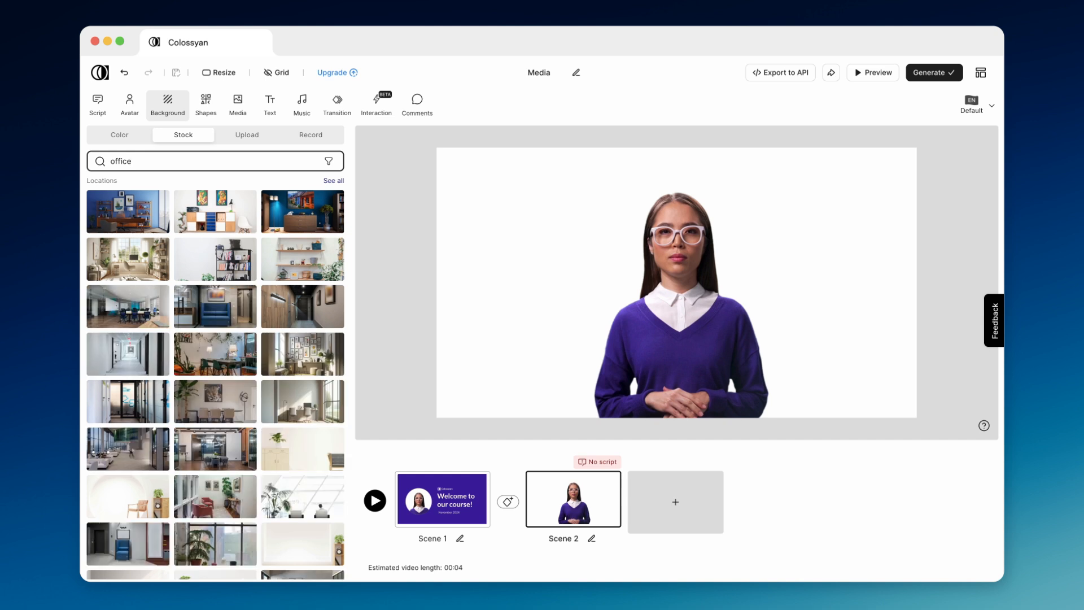
{"action": "scroll", "coordinate": [331, 356], "scroll_direction": "down", "scroll_amount": 4}
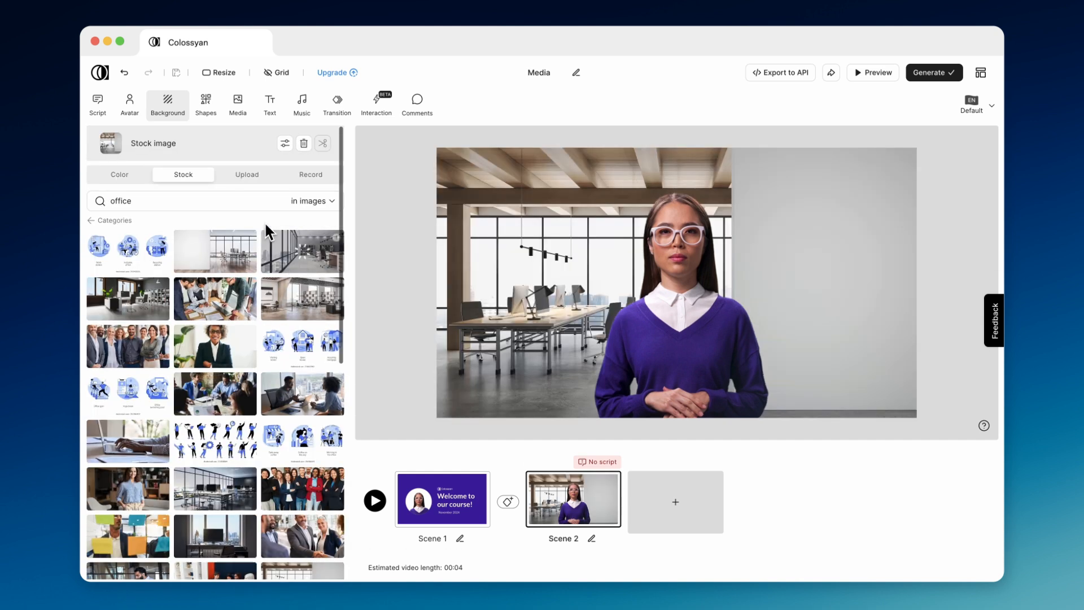
- Apply a slight blur to the office background image
{"action": "left_click", "coordinate": [285, 143]}
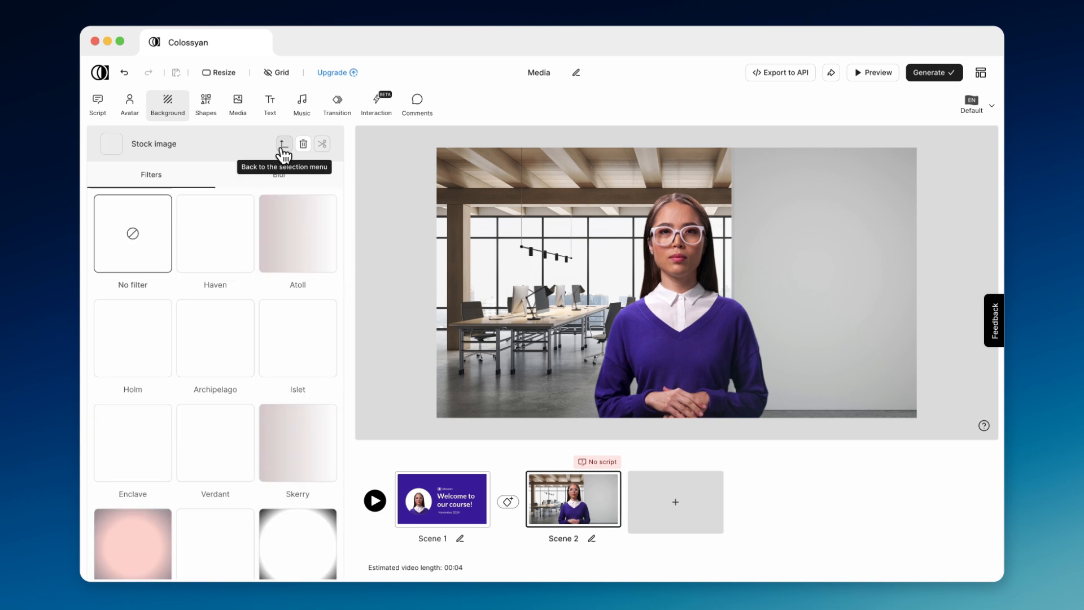
{"action": "left_click", "coordinate": [276, 179]}
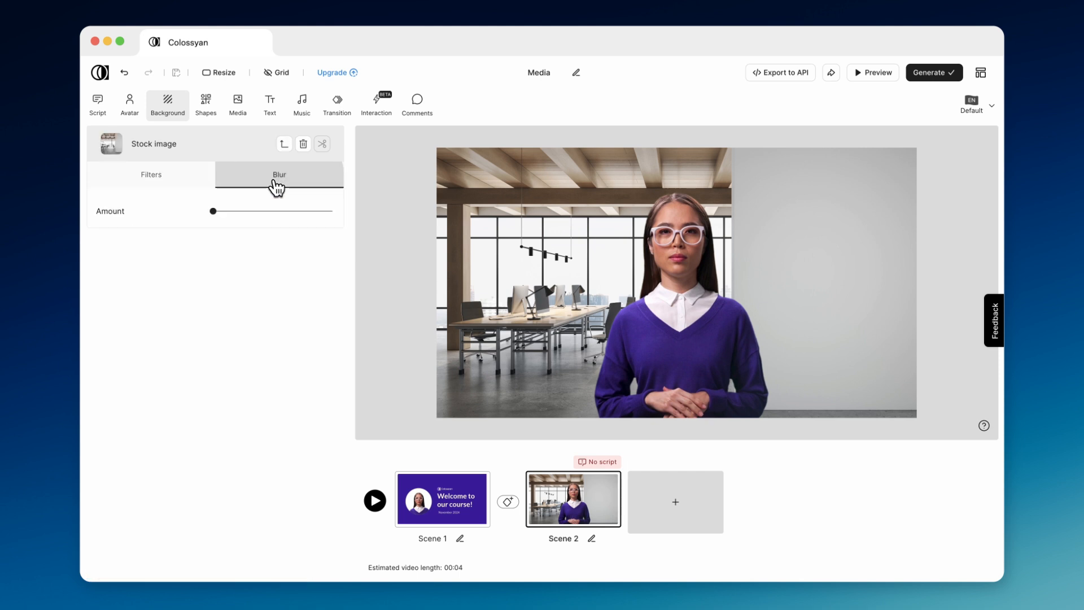
{"action": "left_click_drag", "start_coordinate": [212, 215], "coordinate": [224, 218]}
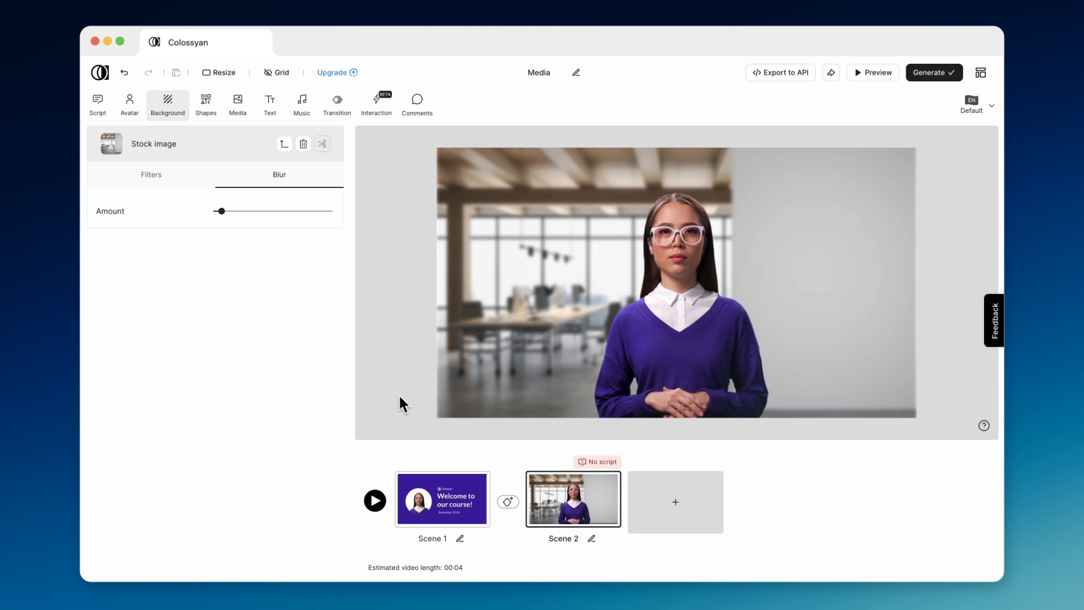
- Give the office scene the script "This is me in the office." and add an empty third scene after it
{"action": "left_click", "coordinate": [99, 113]}
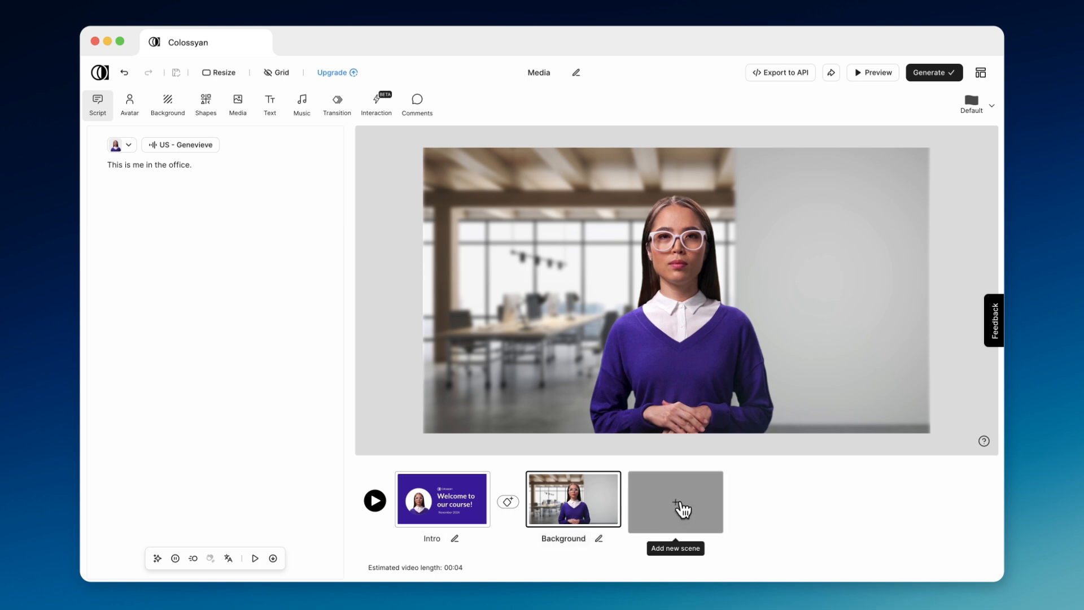
{"action": "left_click", "coordinate": [683, 510]}
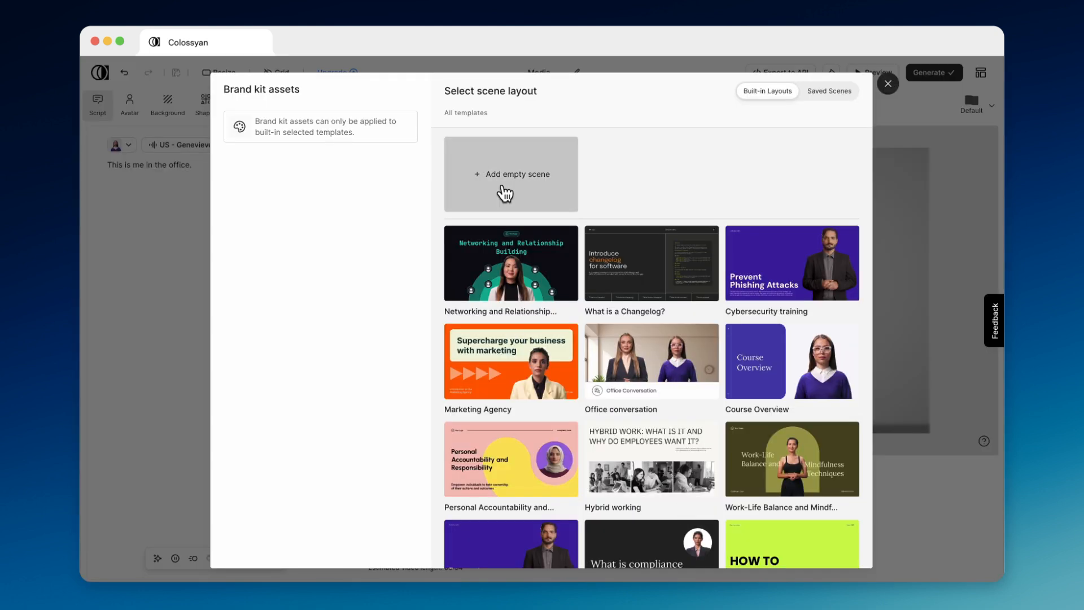
{"action": "left_click", "coordinate": [505, 192]}
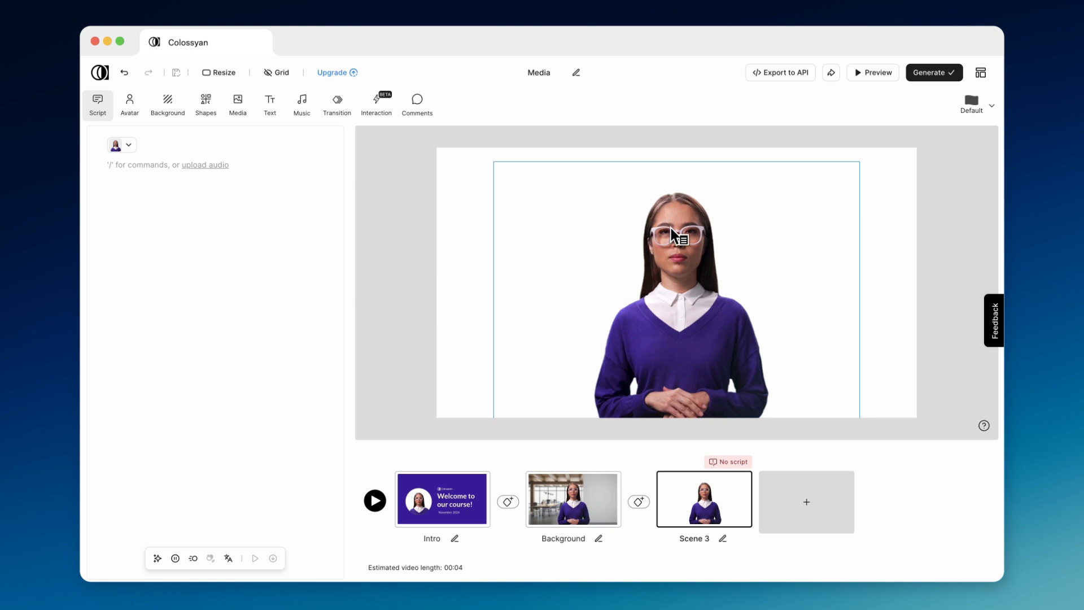
- Remove the avatar from the third scene and give the scene a custom light purple background from the recently used colors
{"action": "left_click", "coordinate": [672, 243]}
{"action": "key", "text": "Delete"}
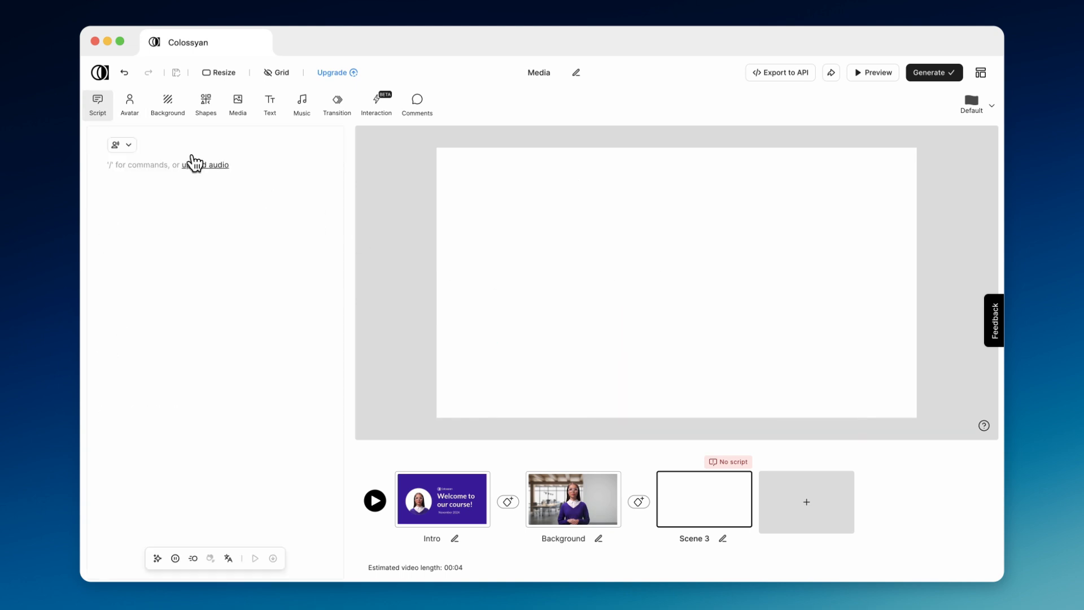
{"action": "left_click", "coordinate": [162, 110]}
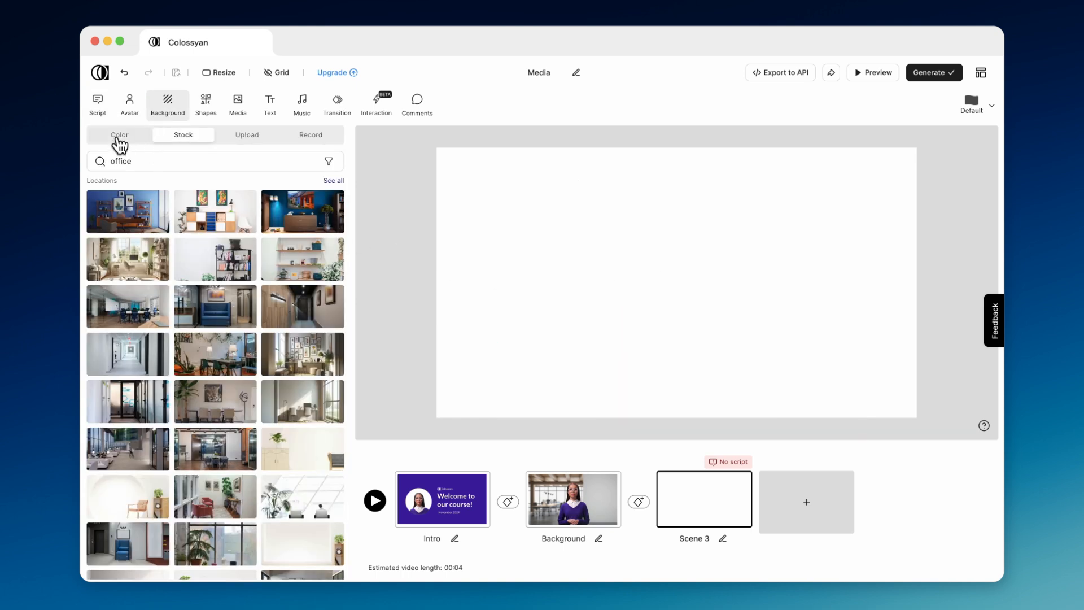
{"action": "left_click", "coordinate": [117, 138]}
{"action": "left_click", "coordinate": [159, 296]}
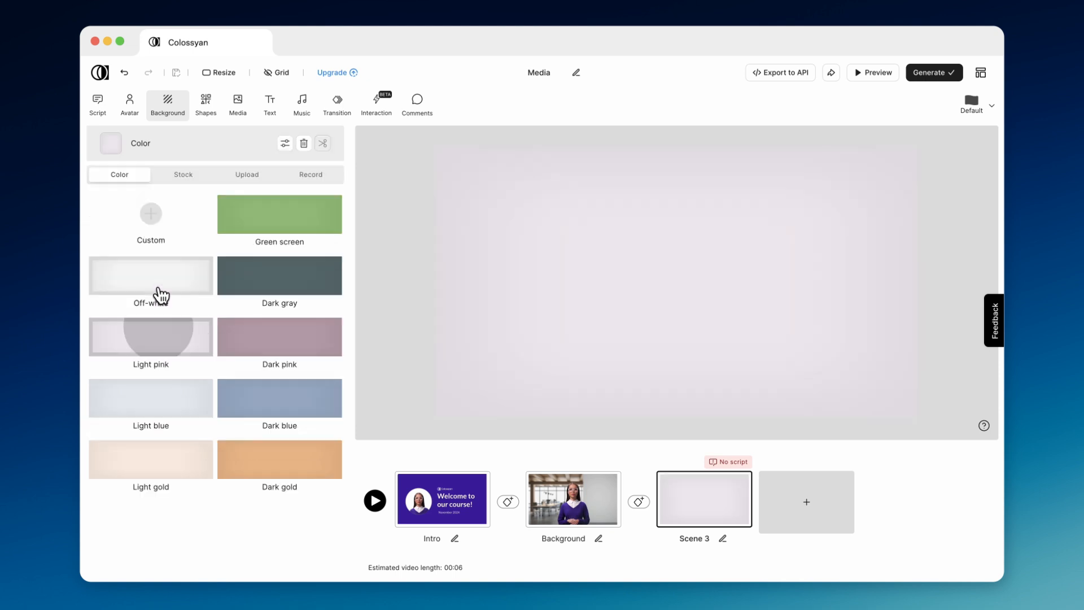
{"action": "left_click", "coordinate": [158, 285]}
{"action": "left_click", "coordinate": [153, 219]}
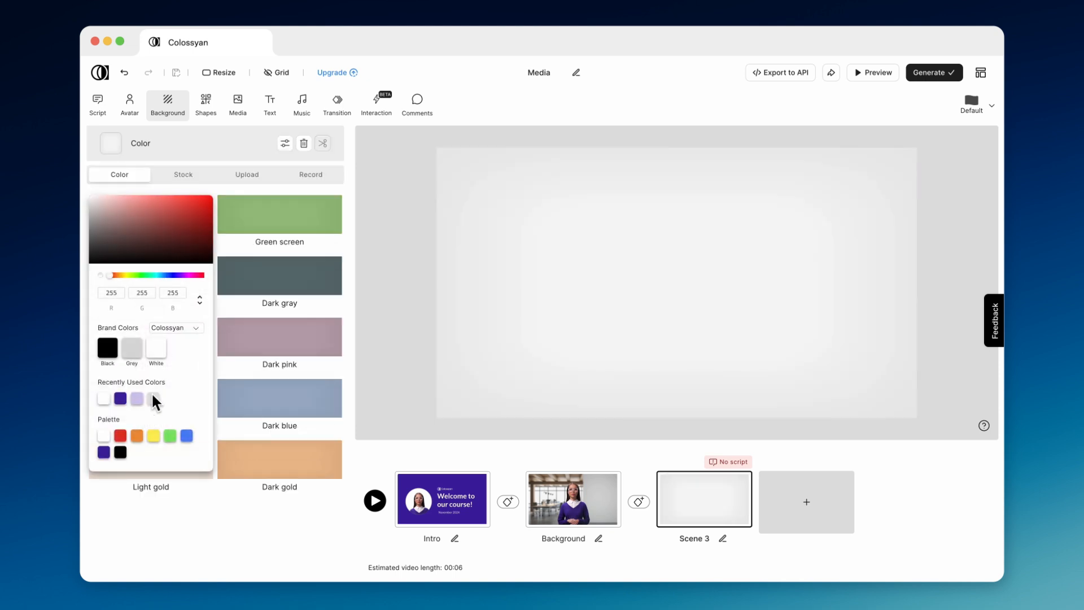
{"action": "left_click", "coordinate": [137, 399]}
- Add a solid square shape to the third scene and fill it with dark purple
{"action": "left_click", "coordinate": [213, 116]}
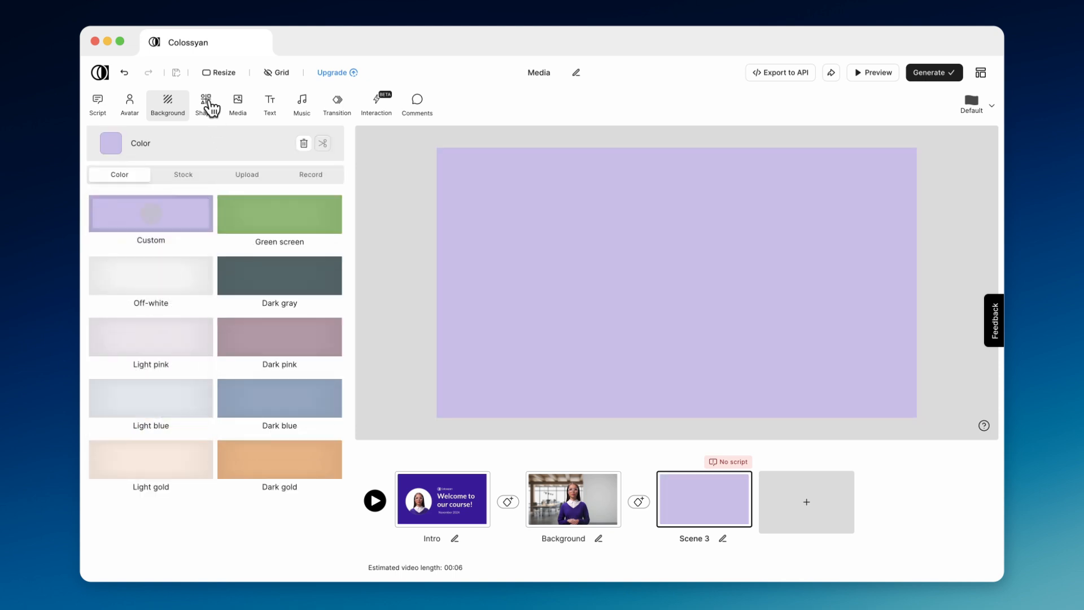
{"action": "left_click", "coordinate": [210, 106]}
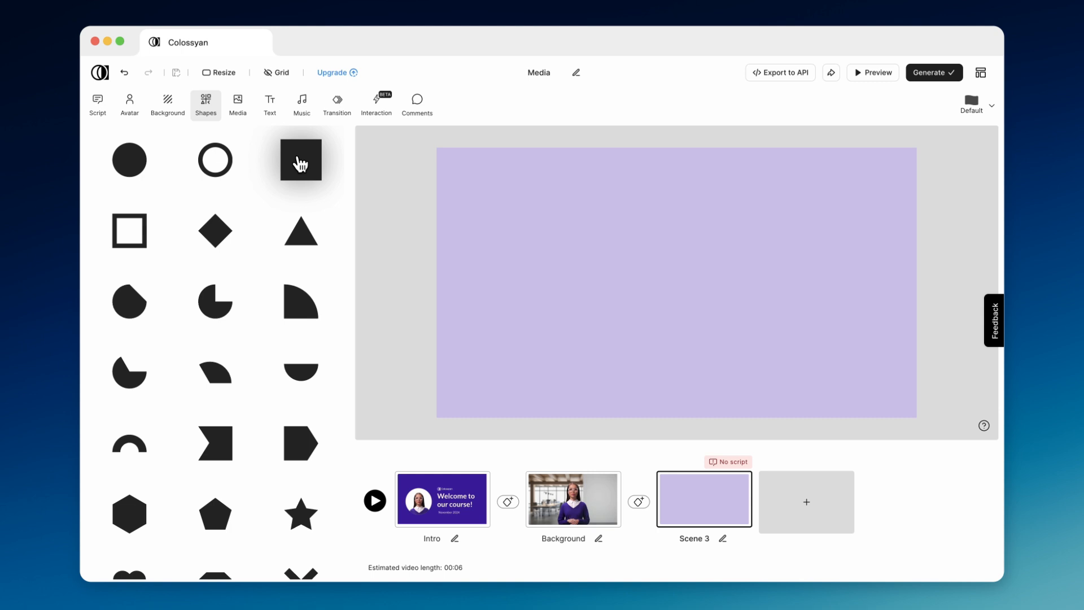
{"action": "scroll", "coordinate": [300, 164], "scroll_direction": "down", "scroll_amount": 5}
{"action": "scroll", "coordinate": [299, 164], "scroll_direction": "up", "scroll_amount": 5}
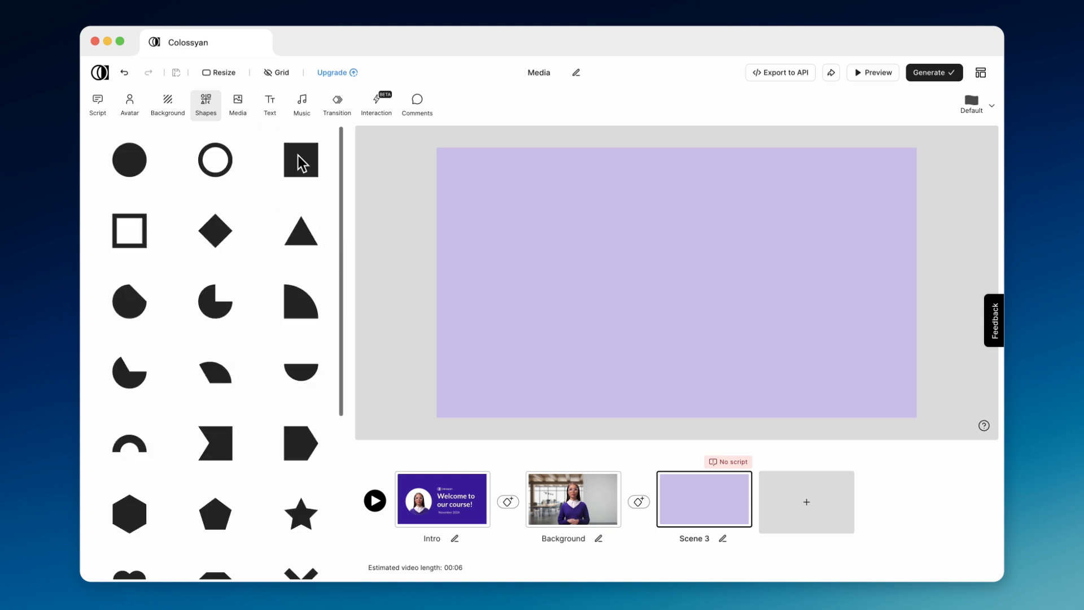
{"action": "left_click", "coordinate": [300, 163]}
{"action": "left_click", "coordinate": [327, 229]}
{"action": "left_click", "coordinate": [369, 436]}
- Move the square to the left part of the scene, stretch it into a larger rectangle and slightly round its corners
{"action": "left_click_drag", "start_coordinate": [690, 289], "coordinate": [540, 290]}
{"action": "left_click_drag", "start_coordinate": [572, 326], "coordinate": [616, 352]}
{"action": "left_click_drag", "start_coordinate": [241, 288], "coordinate": [241, 287]}
{"action": "left_click_drag", "start_coordinate": [554, 307], "coordinate": [554, 307]}
{"action": "left_click", "coordinate": [644, 303]}
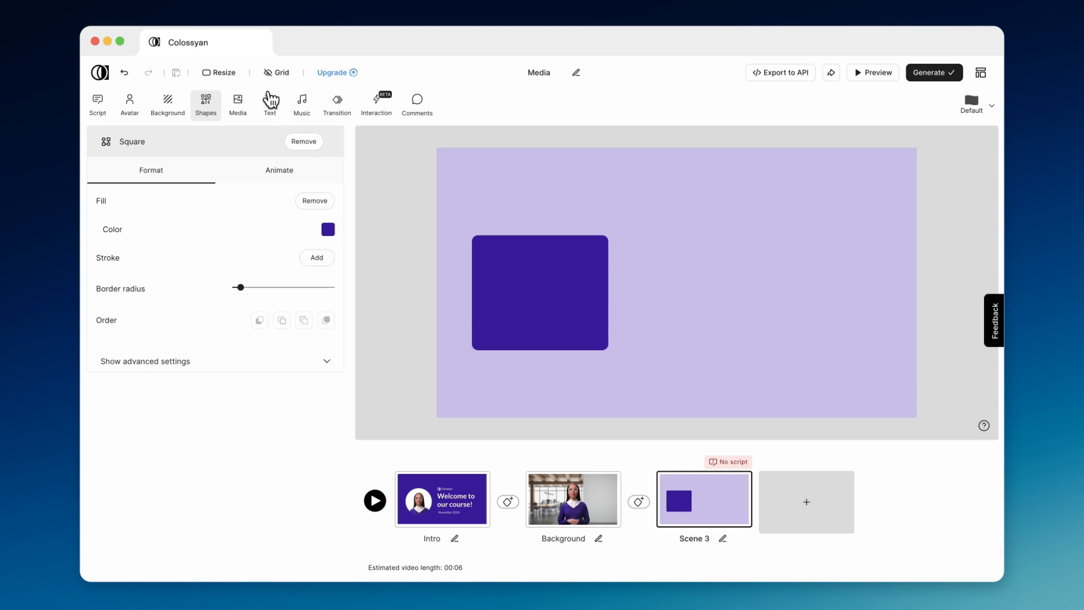
- Add a subtitle text over the rectangle and format it in white Lato, size 88, center-aligned
{"action": "left_click", "coordinate": [271, 116]}
{"action": "left_click", "coordinate": [261, 214]}
{"action": "left_click", "coordinate": [329, 326]}
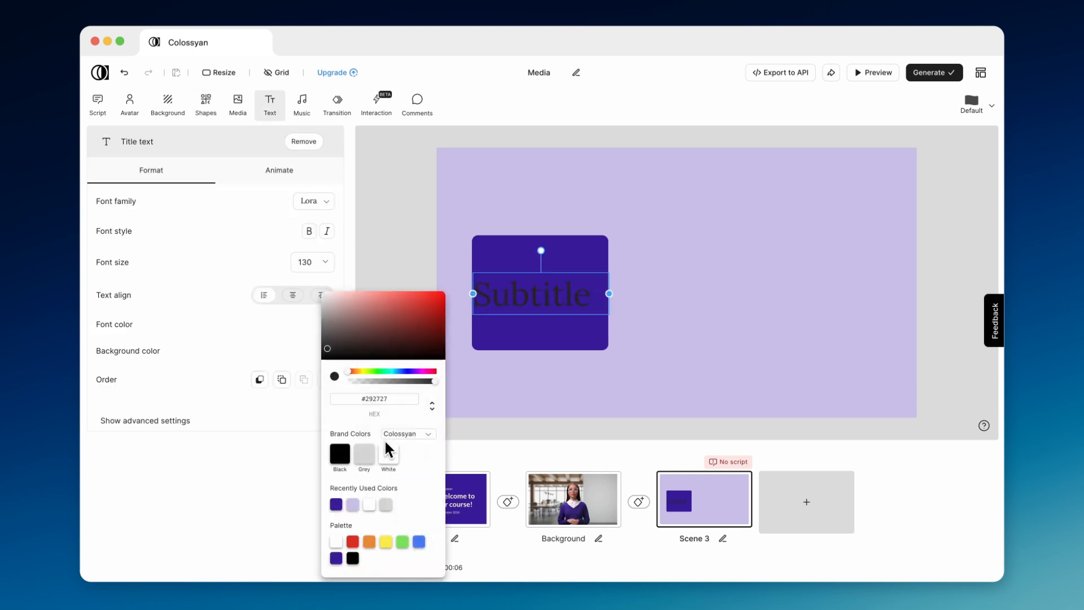
{"action": "left_click", "coordinate": [389, 452]}
{"action": "left_click", "coordinate": [324, 202]}
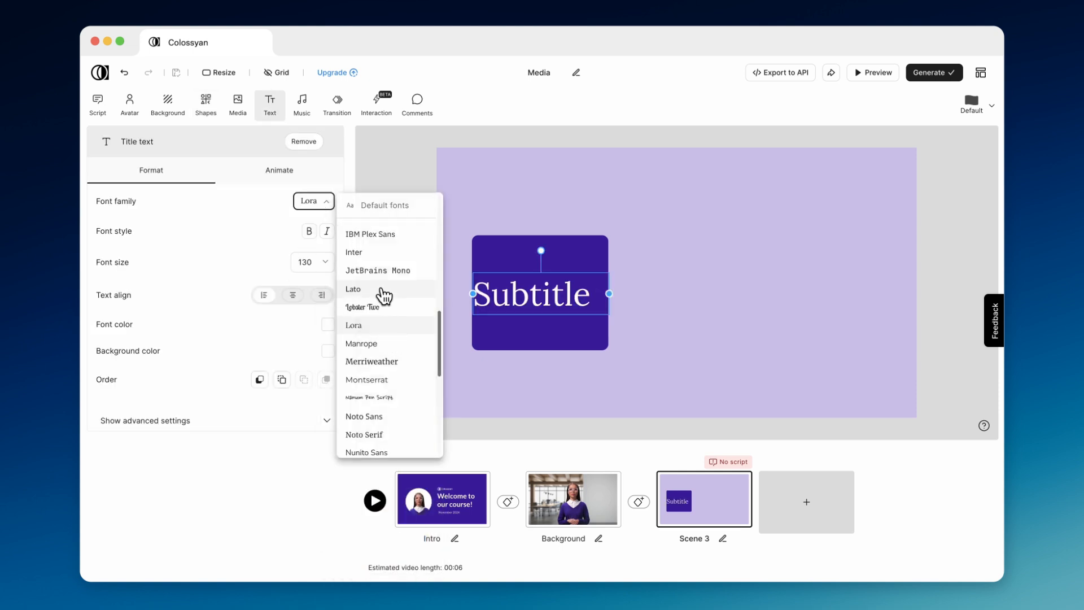
{"action": "left_click", "coordinate": [355, 289]}
{"action": "left_click", "coordinate": [325, 262]}
{"action": "left_click", "coordinate": [316, 407]}
{"action": "left_click", "coordinate": [293, 295]}
- Replace the subtitle's wording with "Part 1" and center the text vertically on the rectangle
{"action": "double_click", "coordinate": [552, 288]}
{"action": "type", "text": "Part 1"}
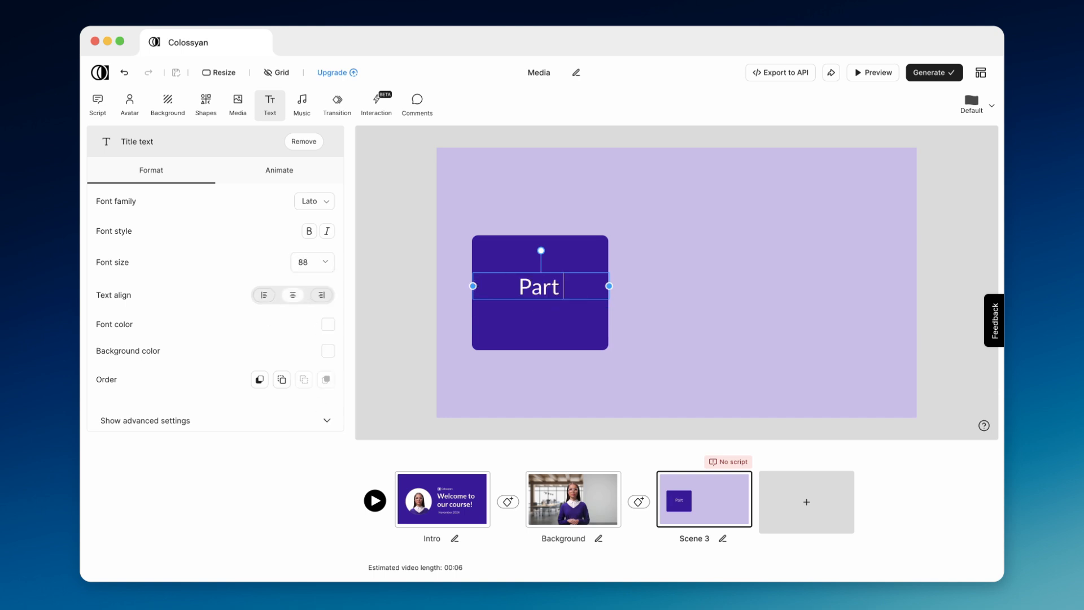
{"action": "left_click", "coordinate": [675, 300]}
{"action": "left_click", "coordinate": [553, 296]}
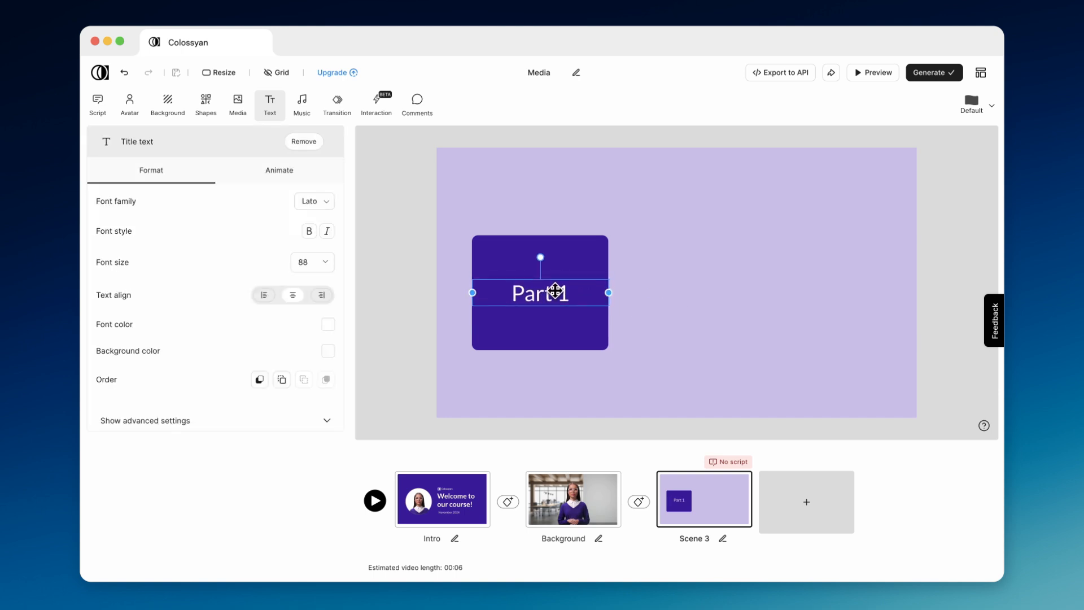
{"action": "left_click", "coordinate": [693, 369]}
- Duplicate the rectangle twice and arrange the three rectangles in a row, keeping "Part 1" on the first one
{"action": "left_click_drag", "start_coordinate": [671, 395], "coordinate": [534, 258]}
{"action": "right_click", "coordinate": [595, 320]}
{"action": "left_click", "coordinate": [631, 380]}
{"action": "left_click_drag", "start_coordinate": [572, 326], "coordinate": [815, 292]}
{"action": "right_click", "coordinate": [705, 315]}
{"action": "left_click", "coordinate": [727, 363]}
{"action": "left_click", "coordinate": [820, 399]}
{"action": "left_click_drag", "start_coordinate": [562, 257], "coordinate": [549, 256]}
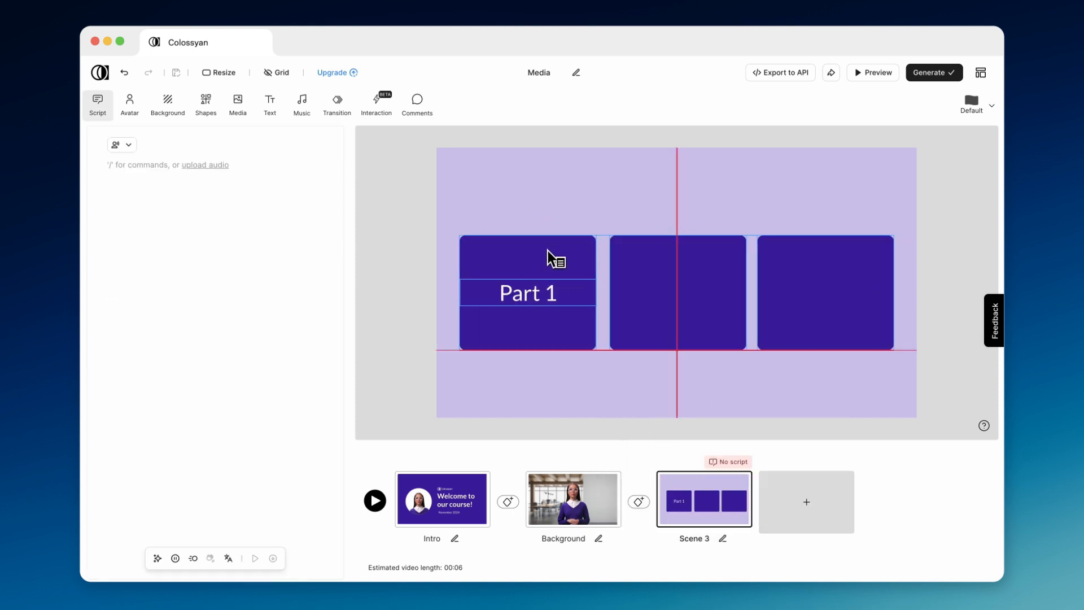
{"action": "left_click", "coordinate": [547, 273]}
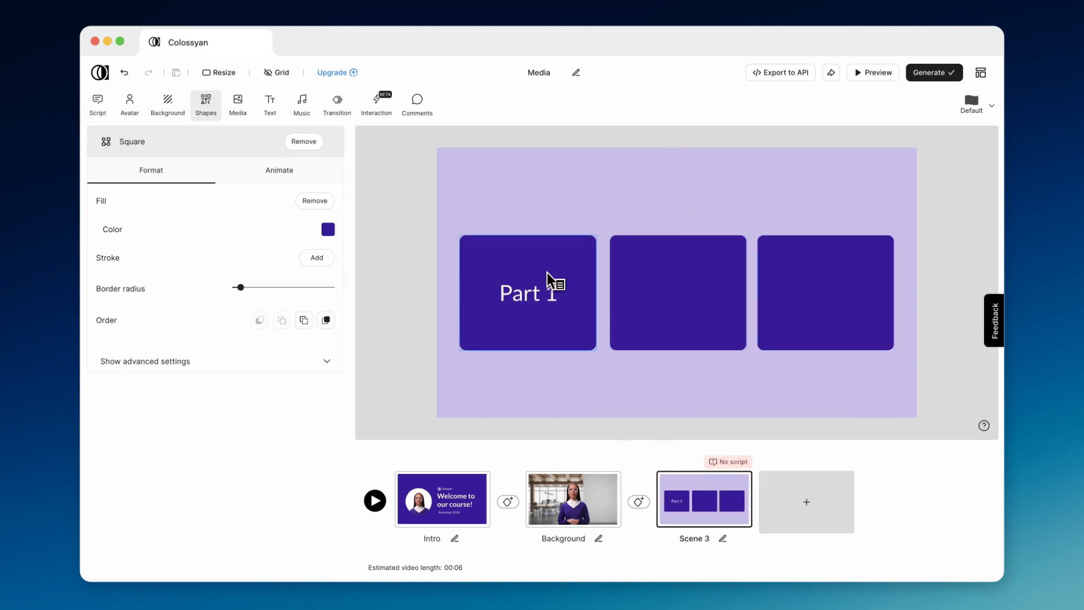
- Duplicate the "Part 1" text, place the copy on the middle rectangle and change it to "Part 2"
{"action": "right_click", "coordinate": [520, 291]}
{"action": "left_click", "coordinate": [556, 347]}
{"action": "left_click_drag", "start_coordinate": [551, 307], "coordinate": [696, 300]}
{"action": "double_click", "coordinate": [694, 305]}
{"action": "left_click", "coordinate": [709, 297]}
{"action": "key", "text": "BackSpace"}
{"action": "type", "text": "2"}
{"action": "left_click", "coordinate": [735, 345]}
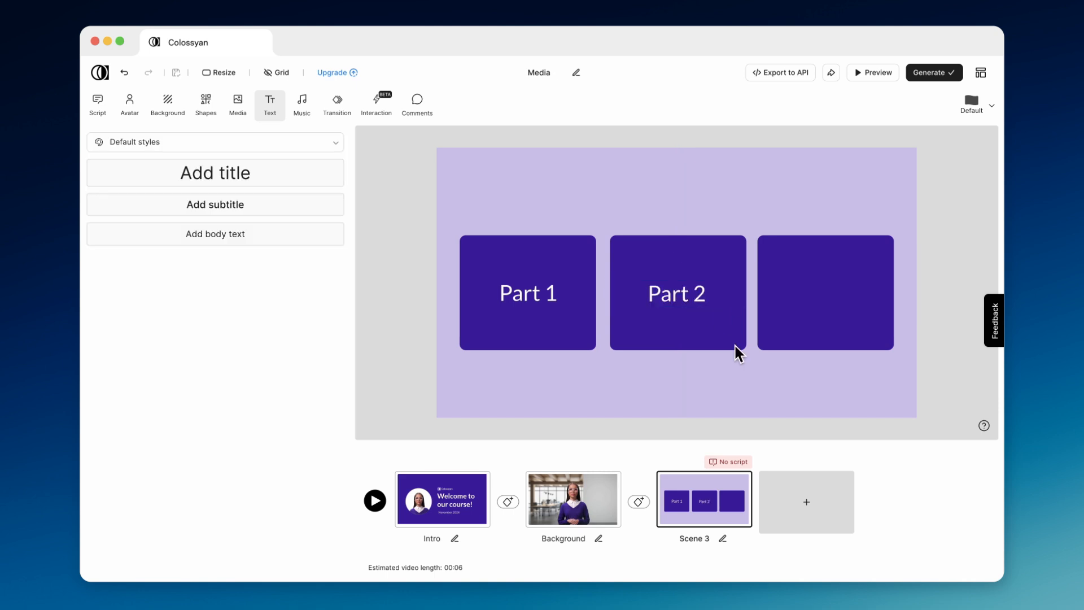
- Duplicate the "Part 2" text, place the copy on the third rectangle and change it to "Part 3"
{"action": "right_click", "coordinate": [700, 296]}
{"action": "left_click", "coordinate": [738, 356]}
{"action": "left_click_drag", "start_coordinate": [695, 295], "coordinate": [835, 293]}
{"action": "double_click", "coordinate": [853, 294]}
{"action": "left_click", "coordinate": [853, 295]}
{"action": "key", "text": "BackSpace"}
{"action": "type", "text": "3"}
{"action": "left_click", "coordinate": [794, 377]}
- Enter the script lines "This is part 1.", "This is part 2." and "And this is part 3." with an animation marker before each
{"action": "left_click", "coordinate": [497, 256]}
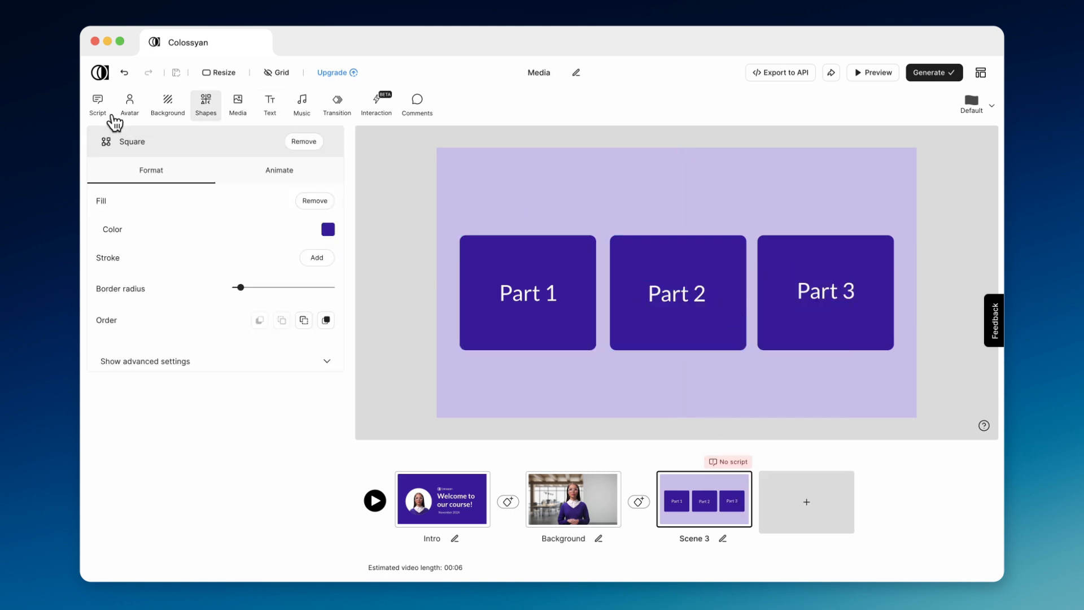
{"action": "left_click", "coordinate": [108, 115]}
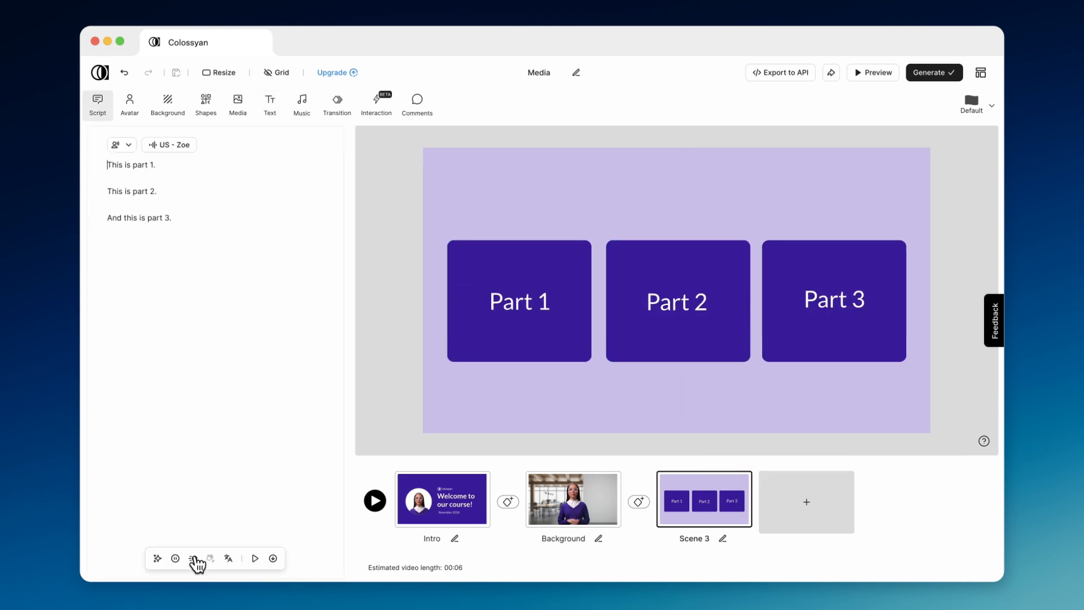
{"action": "left_click", "coordinate": [194, 558]}
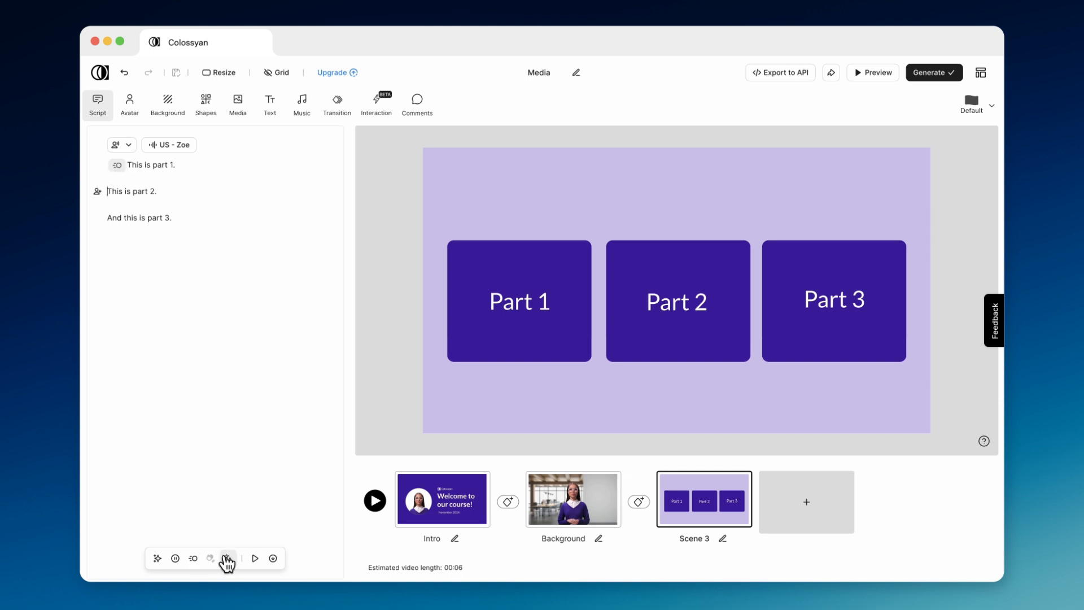
{"action": "left_click", "coordinate": [193, 559]}
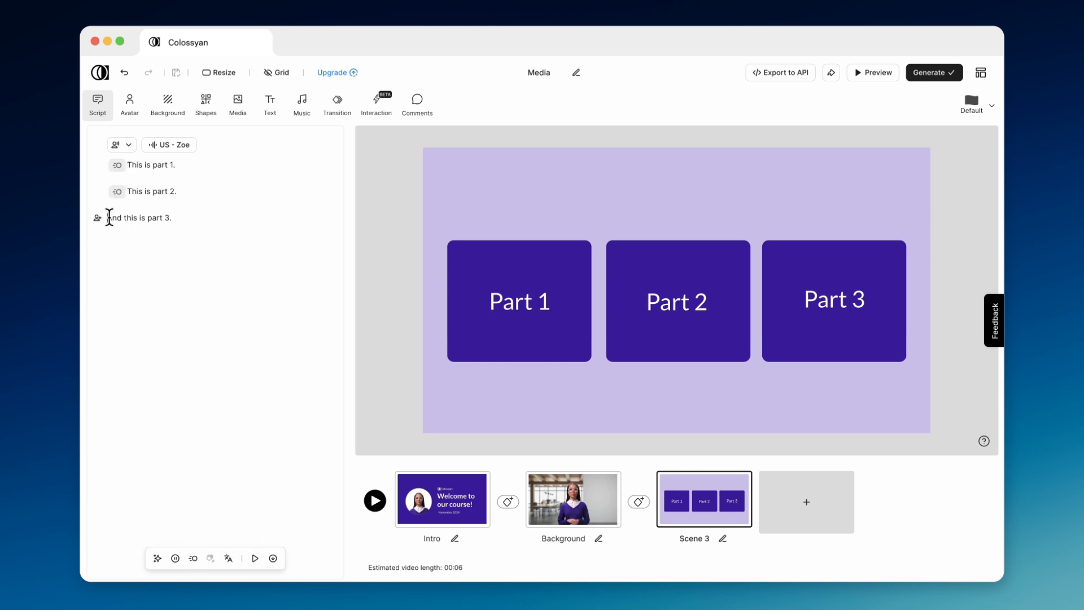
{"action": "type", "text": "/"}
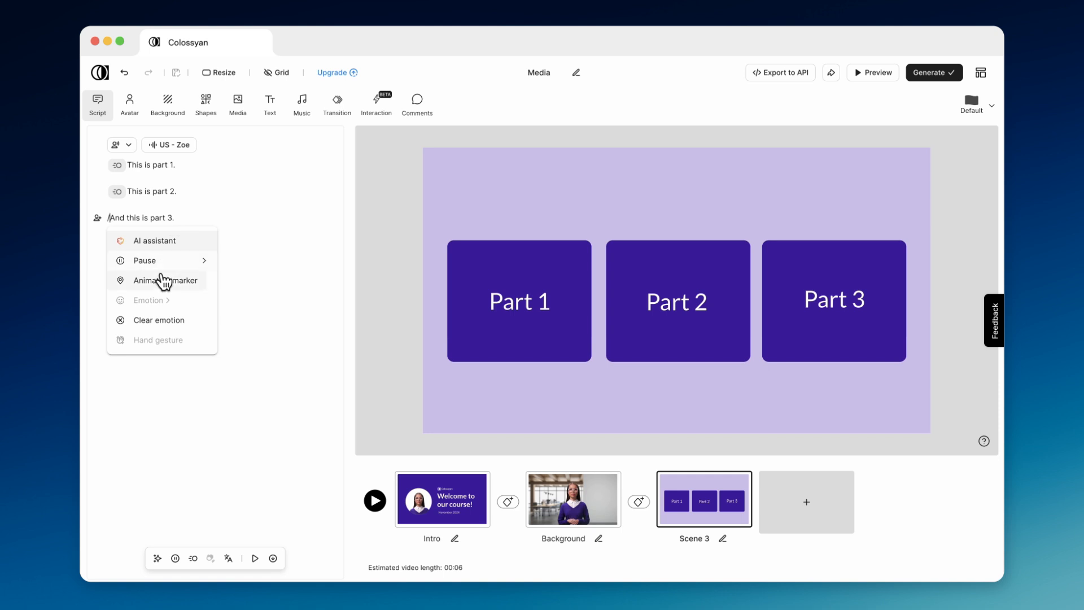
{"action": "left_click", "coordinate": [161, 279]}
- Give the Part 1 rectangle a Fade enter animation starting at the "This is part 1" marker
{"action": "left_click", "coordinate": [524, 272]}
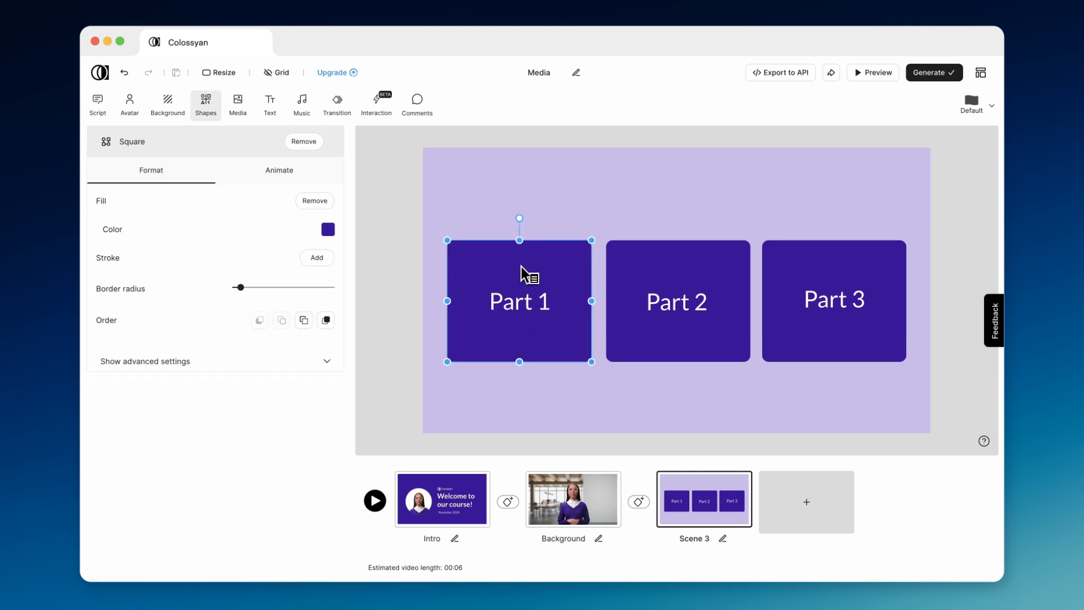
{"action": "left_click", "coordinate": [281, 169]}
{"action": "left_click", "coordinate": [317, 203]}
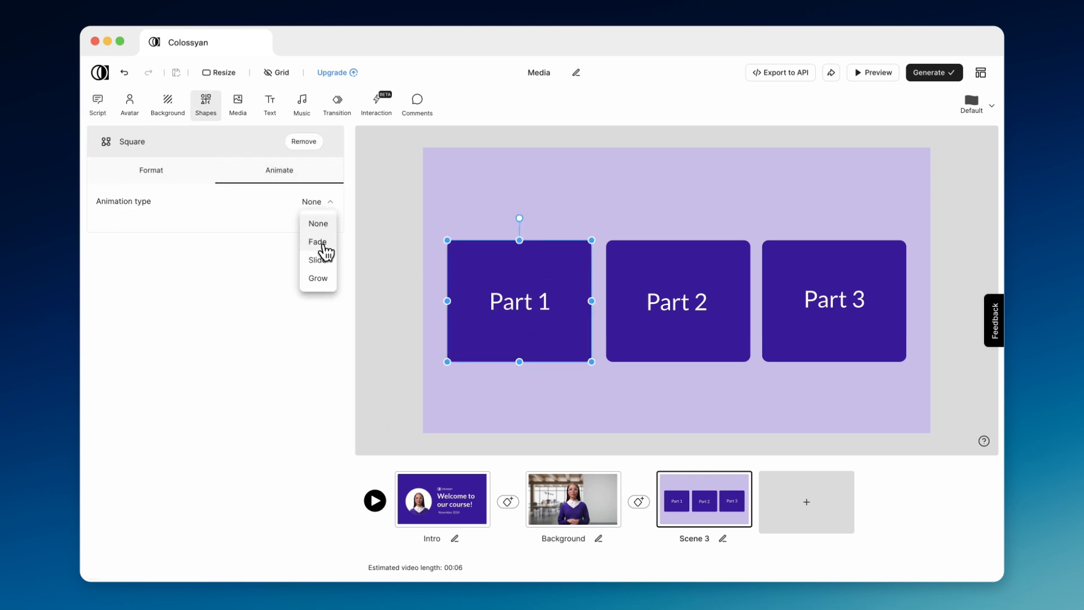
{"action": "left_click", "coordinate": [318, 242]}
{"action": "left_click", "coordinate": [317, 291]}
{"action": "left_click", "coordinate": [321, 315]}
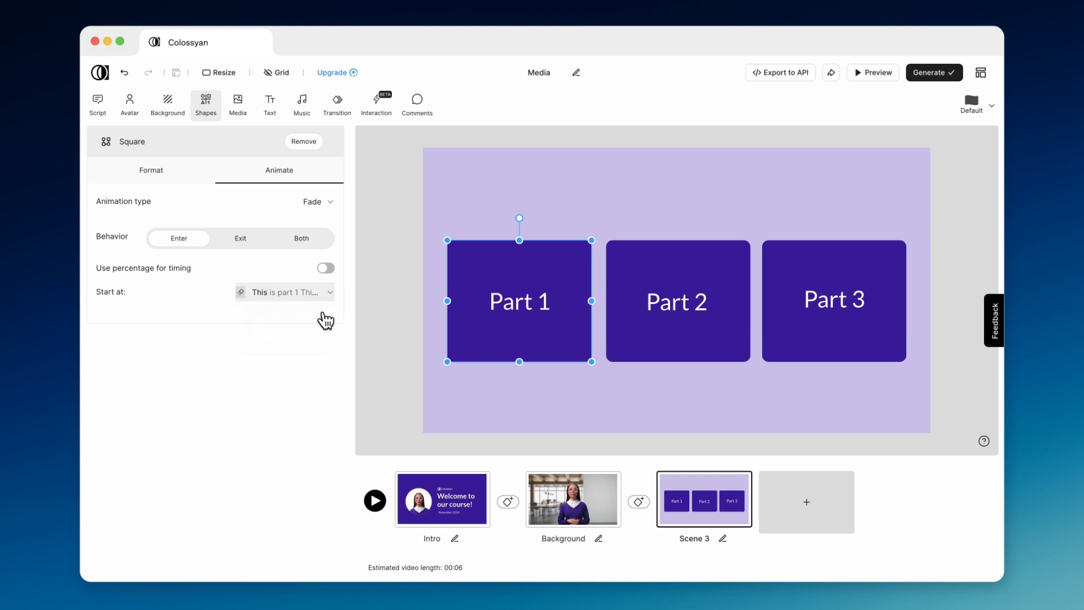
- Give the "Part 1" text a Fade enter animation starting at the "This is part 1" marker
{"action": "left_click", "coordinate": [507, 309]}
{"action": "left_click", "coordinate": [298, 177]}
{"action": "left_click", "coordinate": [319, 202]}
{"action": "left_click", "coordinate": [327, 243]}
{"action": "left_click", "coordinate": [315, 294]}
{"action": "left_click", "coordinate": [314, 297]}
- Give the Part 2 rectangle a Fade enter animation starting at the "This is part 2" marker
{"action": "left_click", "coordinate": [680, 267]}
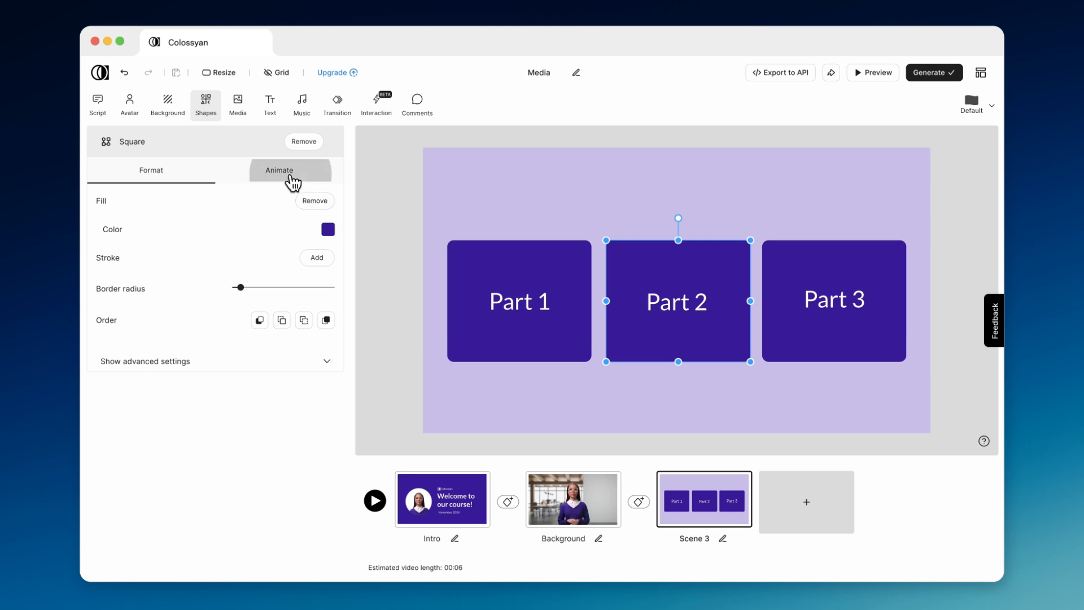
{"action": "left_click", "coordinate": [293, 179]}
{"action": "left_click", "coordinate": [318, 201]}
{"action": "left_click", "coordinate": [324, 234]}
{"action": "left_click", "coordinate": [315, 292]}
{"action": "left_click", "coordinate": [302, 333]}
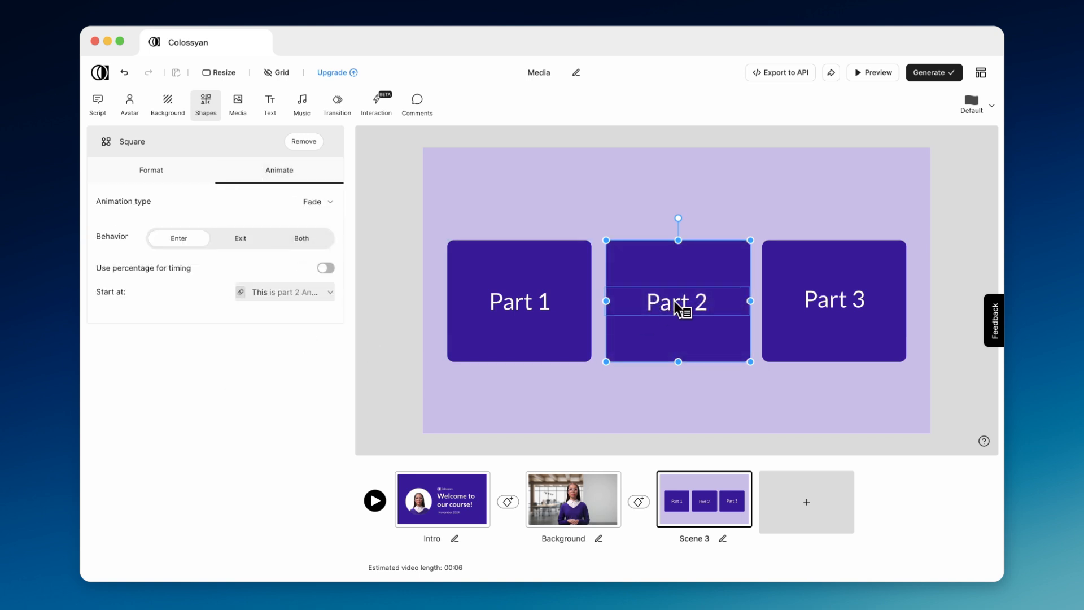
- Give the "Part 2" text a Fade enter animation starting at the "This is part 2" marker
{"action": "left_click", "coordinate": [685, 308]}
{"action": "left_click", "coordinate": [280, 171]}
{"action": "left_click", "coordinate": [317, 201]}
{"action": "left_click", "coordinate": [333, 247]}
{"action": "left_click", "coordinate": [331, 292]}
{"action": "left_click", "coordinate": [308, 333]}
- Give the Part 3 rectangle a Fade enter animation starting at the "And this is part 3" marker and play the scene
{"action": "left_click", "coordinate": [845, 270]}
{"action": "left_click", "coordinate": [304, 172]}
{"action": "left_click", "coordinate": [317, 201]}
{"action": "left_click", "coordinate": [318, 243]}
{"action": "left_click", "coordinate": [241, 239]}
{"action": "left_click", "coordinate": [302, 240]}
{"action": "left_click", "coordinate": [178, 238]}
{"action": "left_click", "coordinate": [283, 292]}
{"action": "left_click", "coordinate": [307, 354]}
{"action": "left_click", "coordinate": [377, 331]}
{"action": "left_click", "coordinate": [375, 500]}
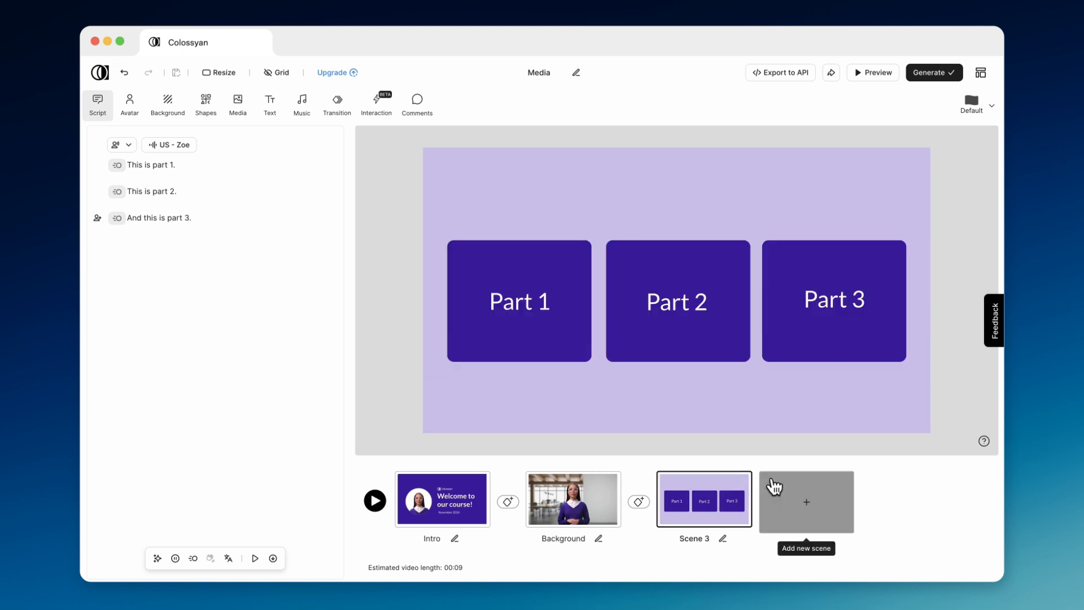
- Add an empty fourth scene and rename the third scene "Animation"
{"action": "left_click", "coordinate": [774, 486]}
{"action": "left_click", "coordinate": [543, 192]}
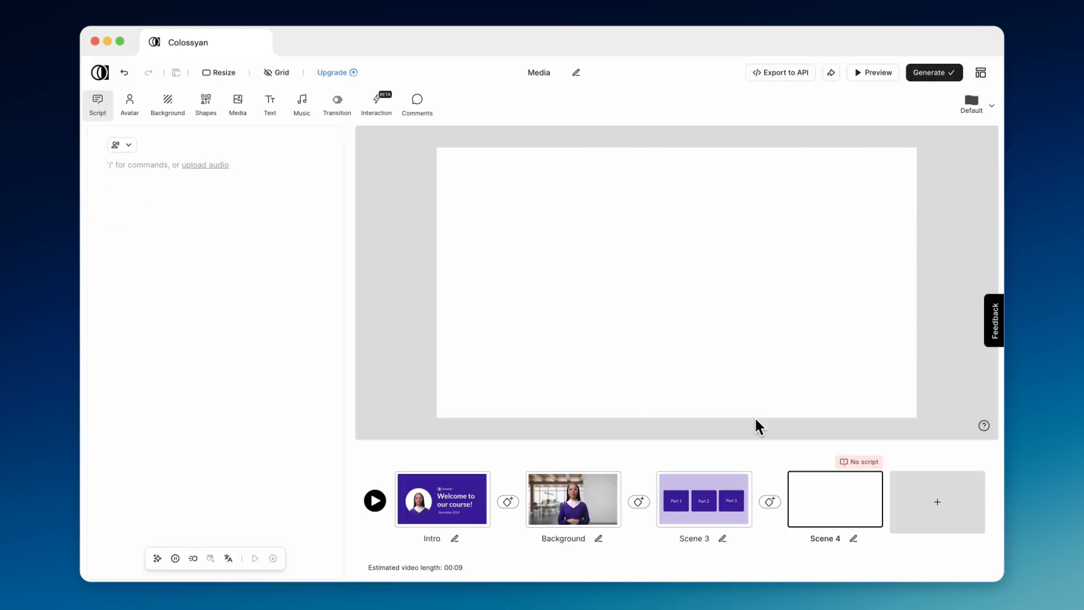
{"action": "left_click", "coordinate": [723, 539]}
{"action": "type", "text": "Animation"}
{"action": "key", "text": "Return"}
- Set the fourth scene's background to the recently used dark purple and add the front view of the avatar with glasses
{"action": "left_click", "coordinate": [158, 111]}
{"action": "left_click", "coordinate": [150, 180]}
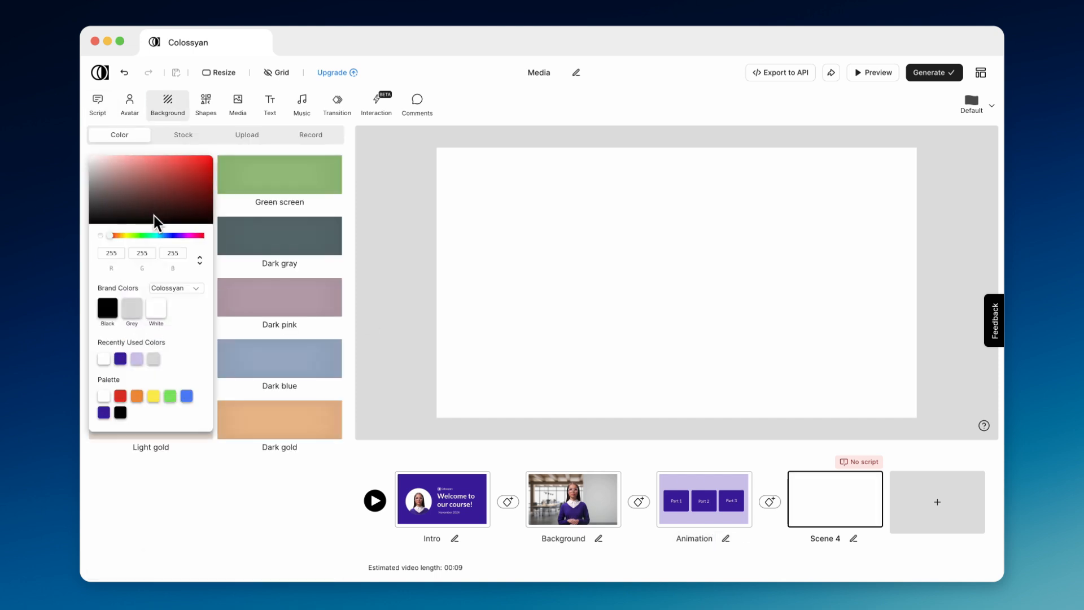
{"action": "left_click", "coordinate": [121, 359]}
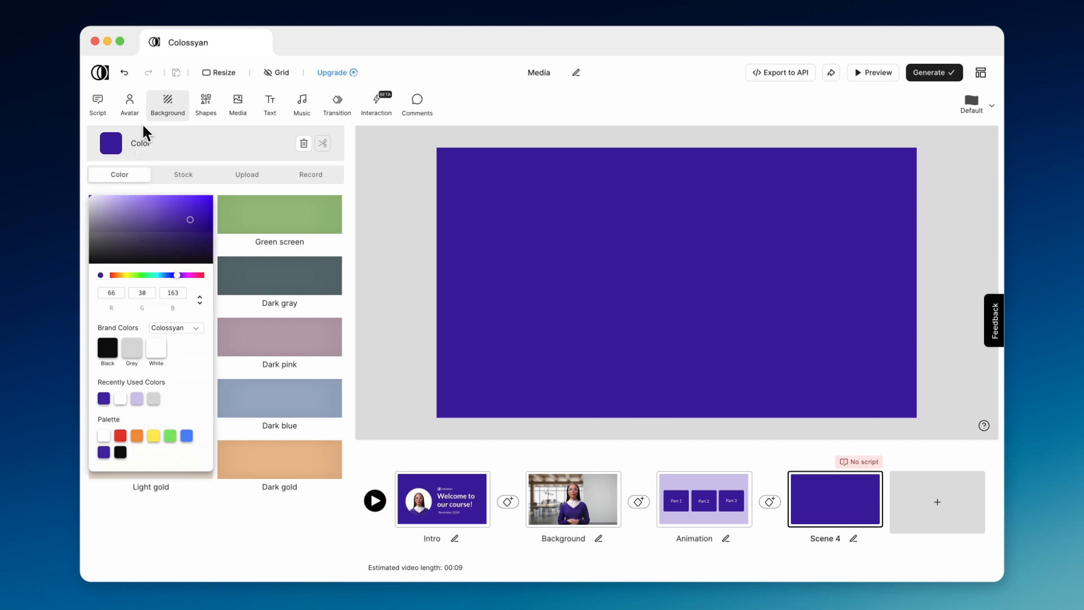
{"action": "left_click", "coordinate": [128, 109]}
{"action": "left_click", "coordinate": [296, 221]}
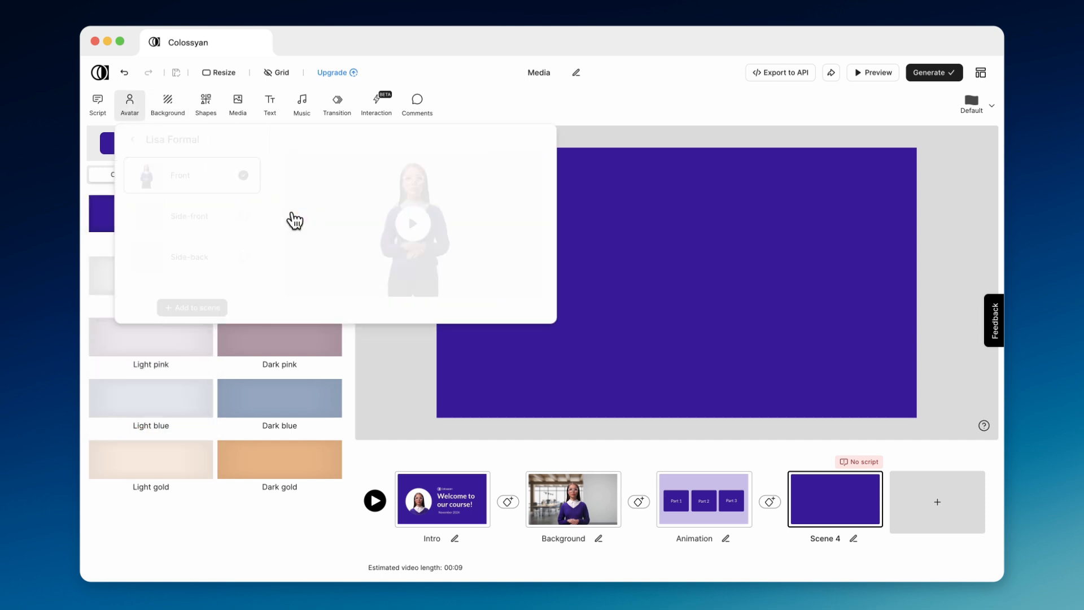
{"action": "left_click", "coordinate": [218, 310]}
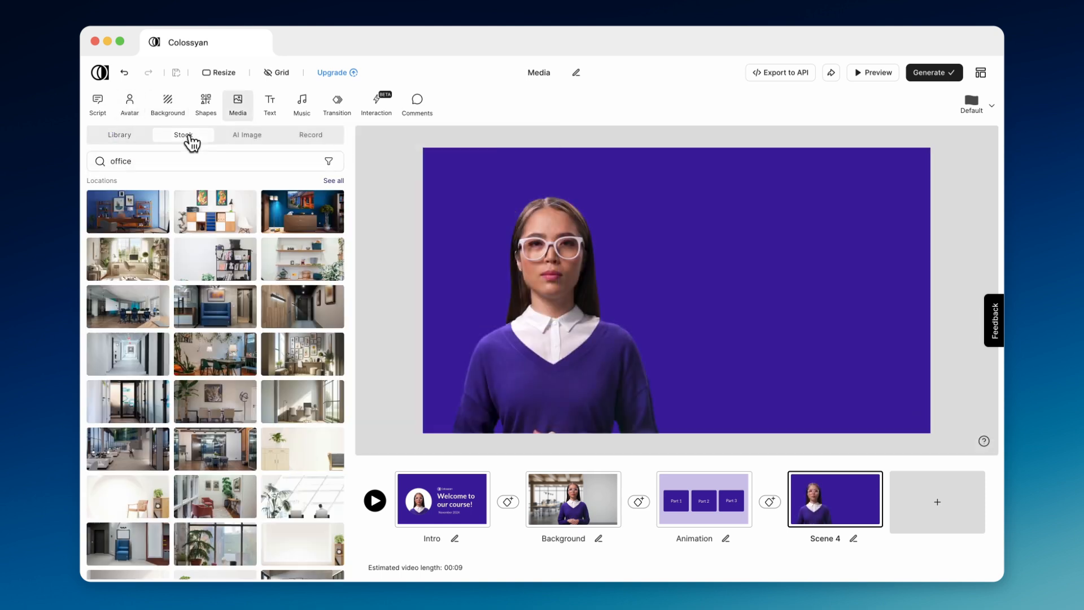
{"action": "left_click", "coordinate": [249, 140]}
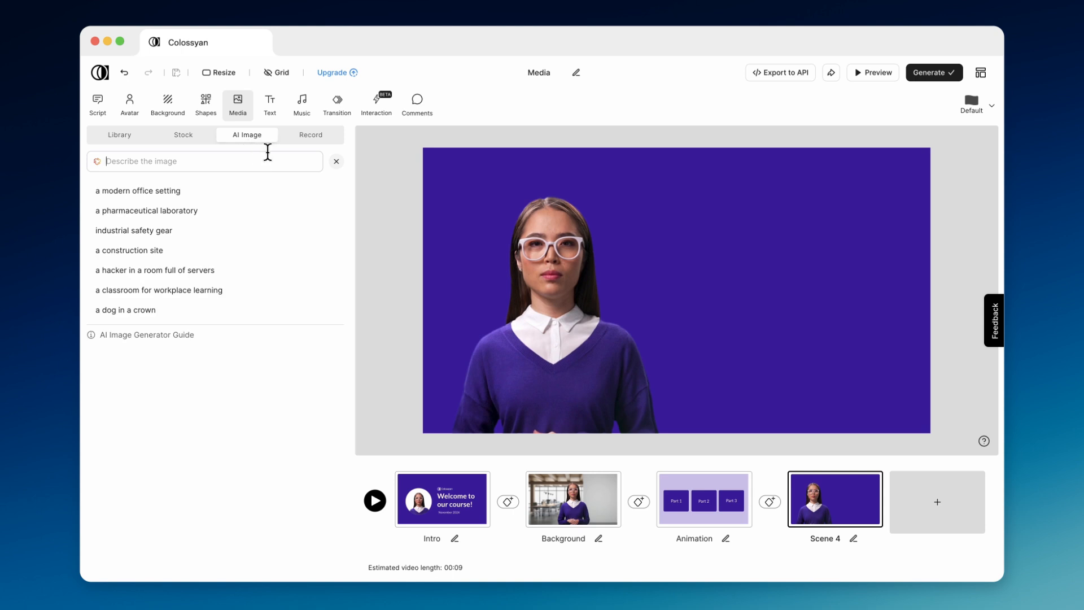
{"action": "left_click", "coordinate": [316, 138]}
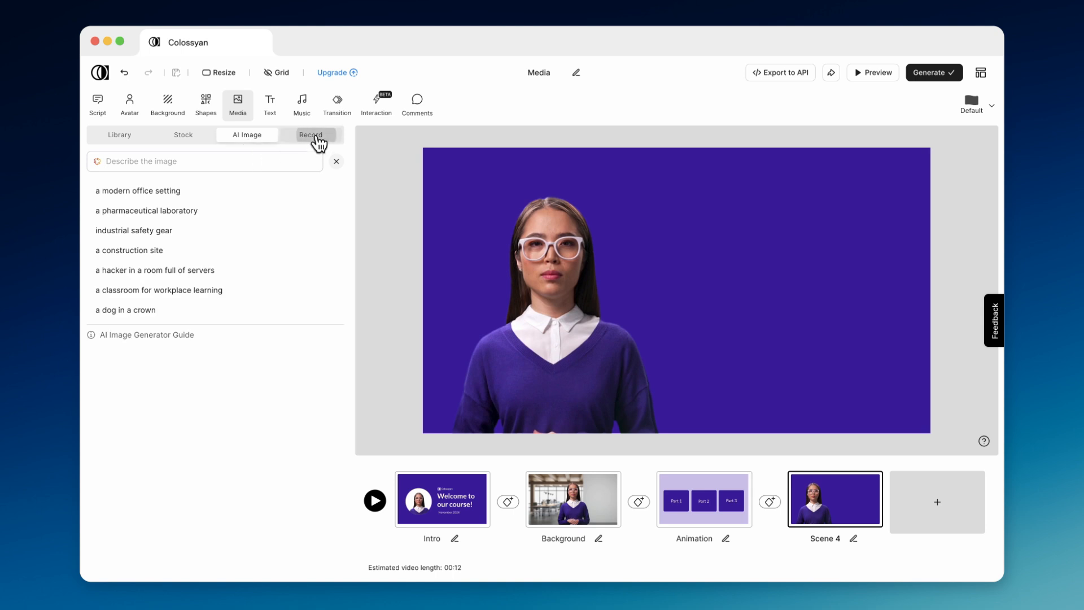
{"action": "left_click", "coordinate": [176, 135]}
{"action": "left_click", "coordinate": [126, 136]}
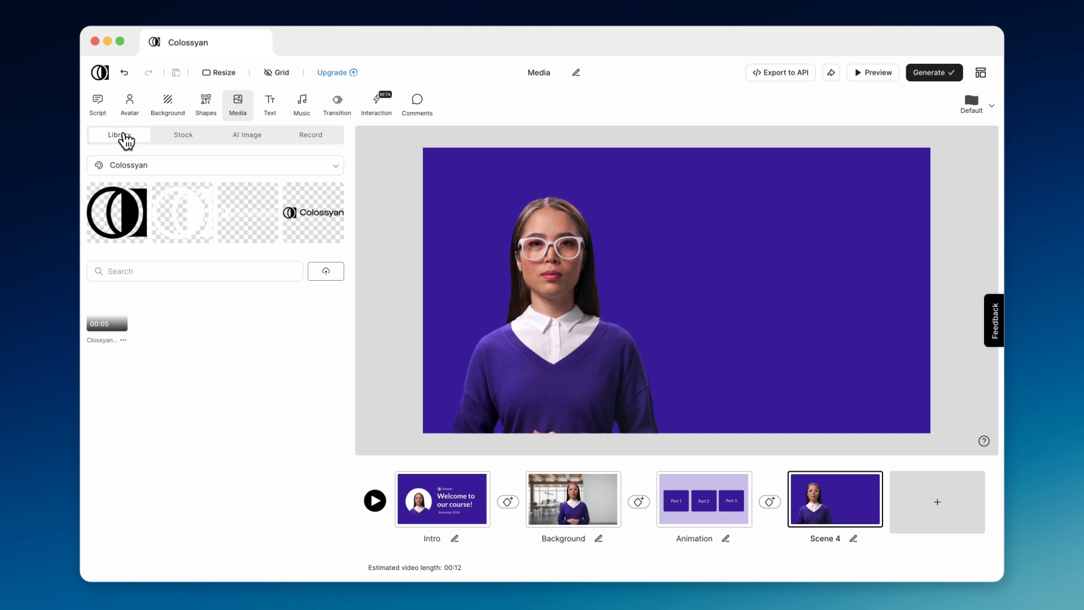
- Search the stock media for "studying" and add the illustration of a person learning on a tablet to the fourth scene
{"action": "left_click", "coordinate": [178, 136]}
{"action": "left_click_drag", "start_coordinate": [174, 164], "coordinate": [80, 165]}
{"action": "type", "text": "studying"}
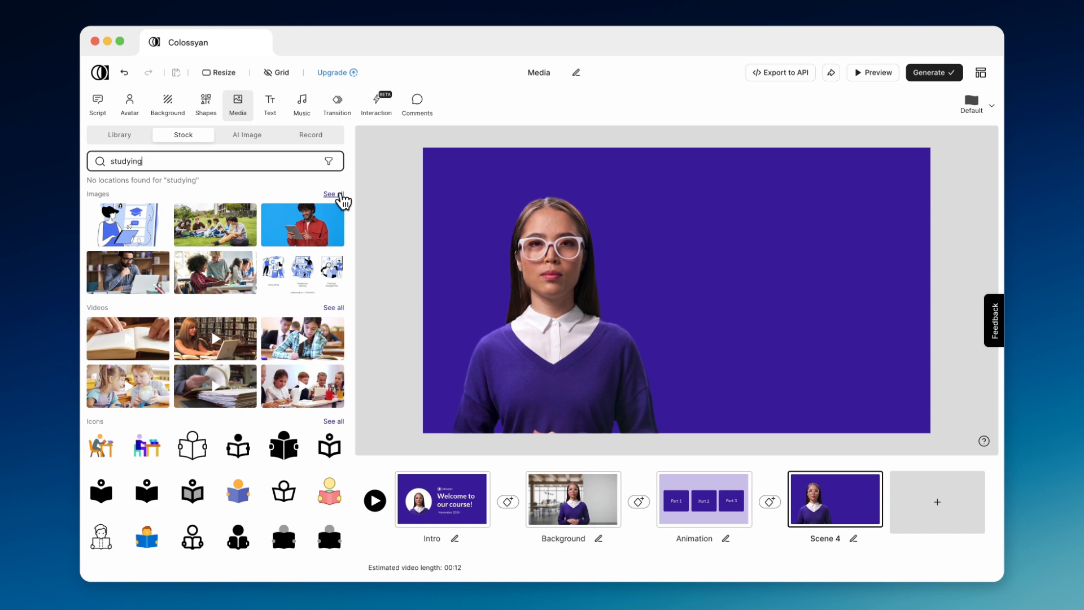
{"action": "left_click", "coordinate": [160, 238]}
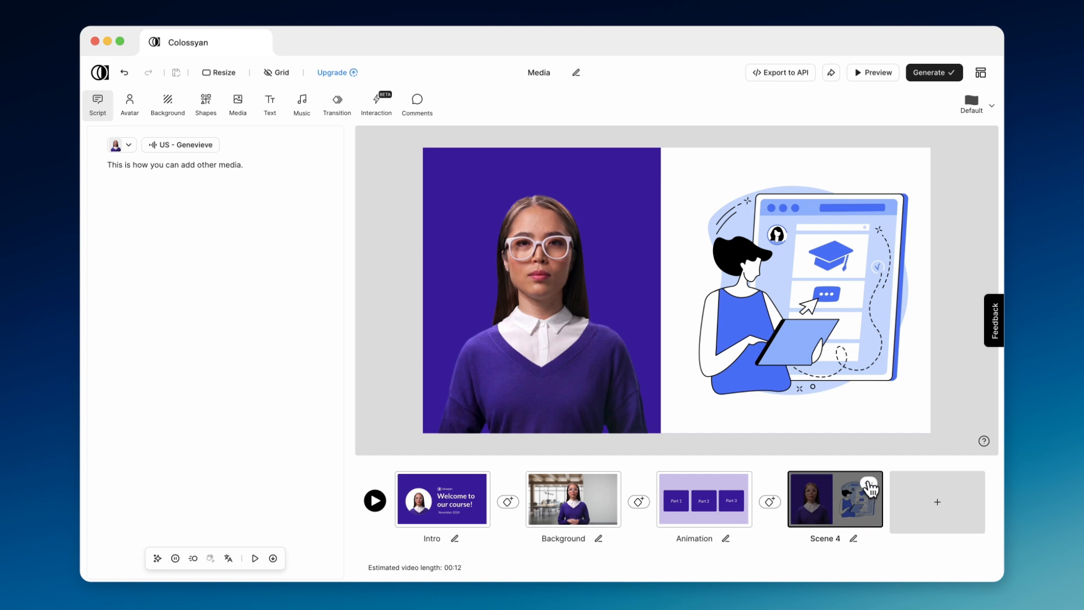
- Save the fourth scene as a scene layout and look through the saved scenes
{"action": "left_click", "coordinate": [869, 485]}
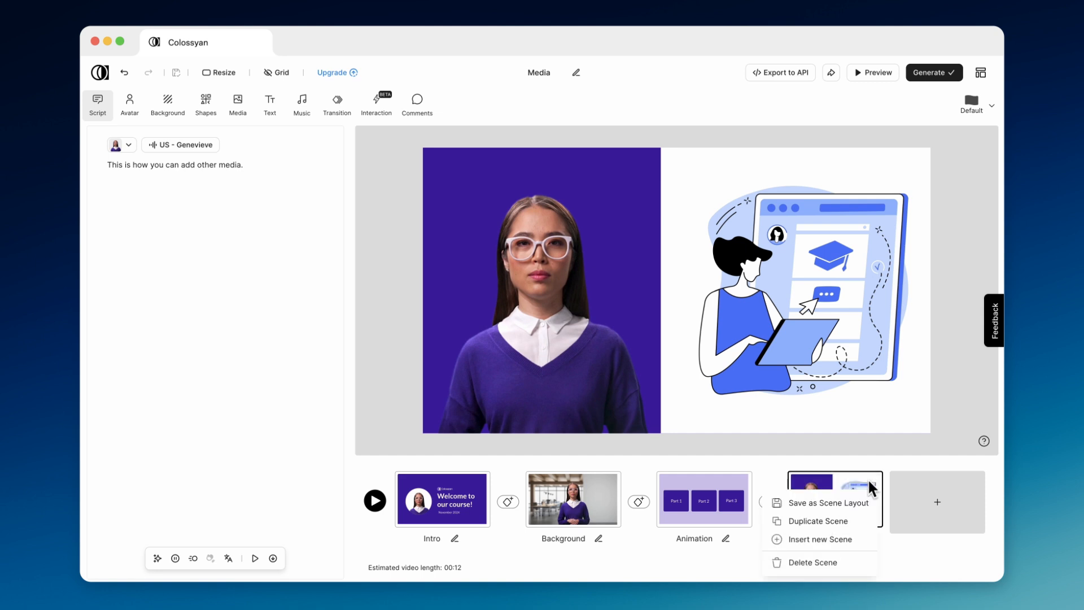
{"action": "left_click", "coordinate": [852, 508]}
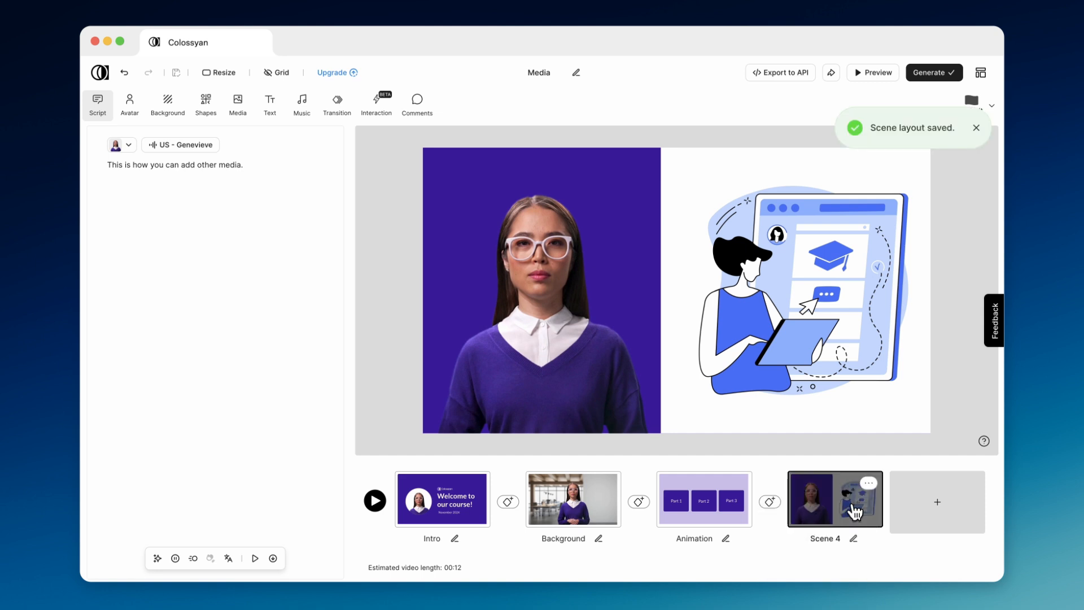
{"action": "left_click", "coordinate": [942, 486]}
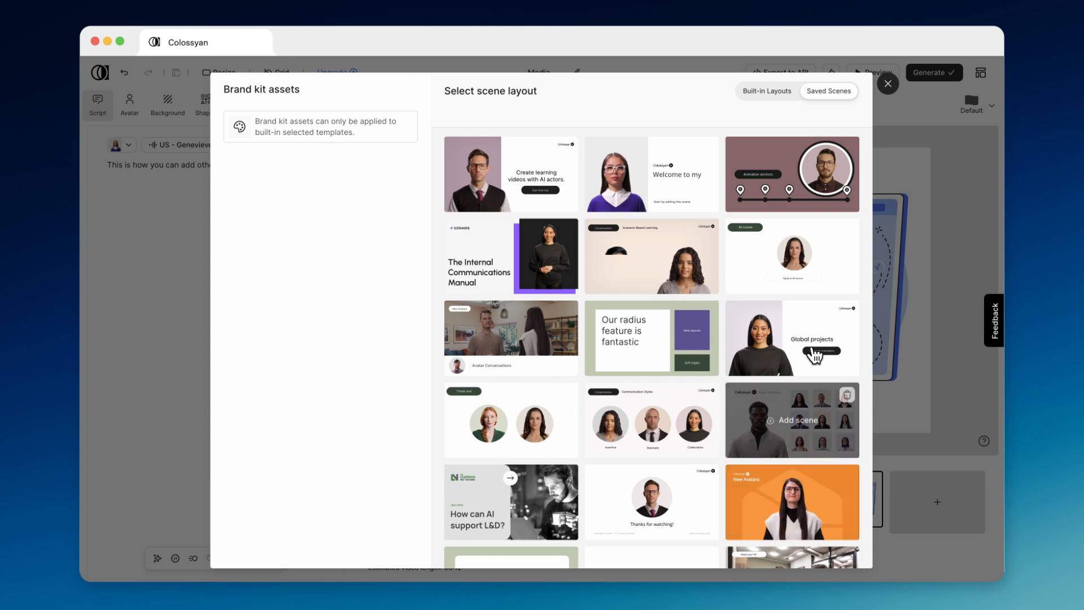
{"action": "mouse_move", "coordinate": [850, 342]}
{"action": "scroll", "coordinate": [850, 341], "scroll_direction": "down", "scroll_amount": 3}
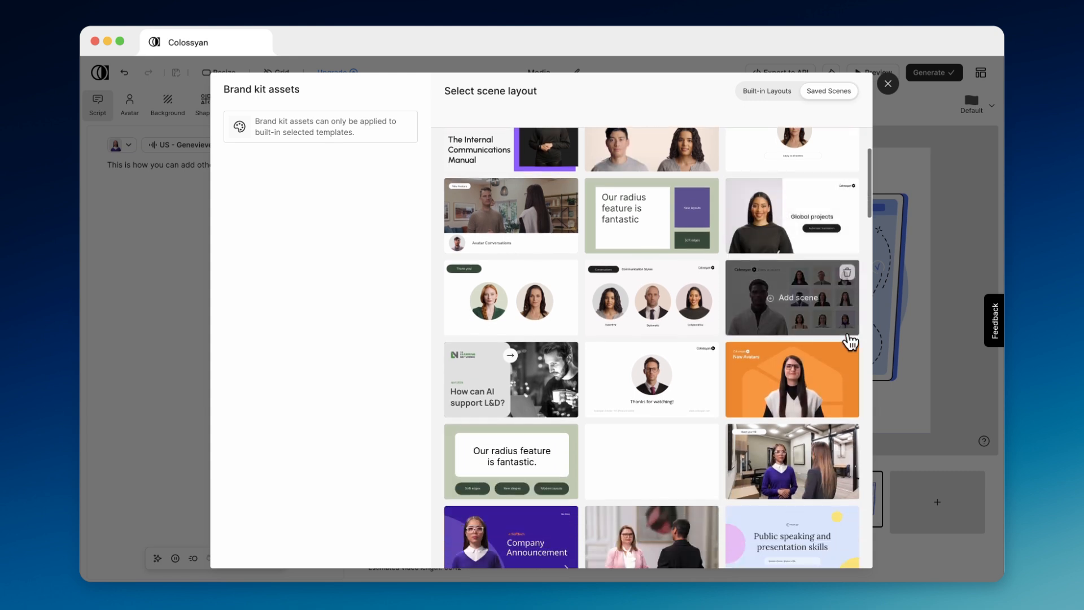
{"action": "scroll", "coordinate": [850, 342], "scroll_direction": "down", "scroll_amount": 3}
{"action": "scroll", "coordinate": [849, 338], "scroll_direction": "down", "scroll_amount": 3}
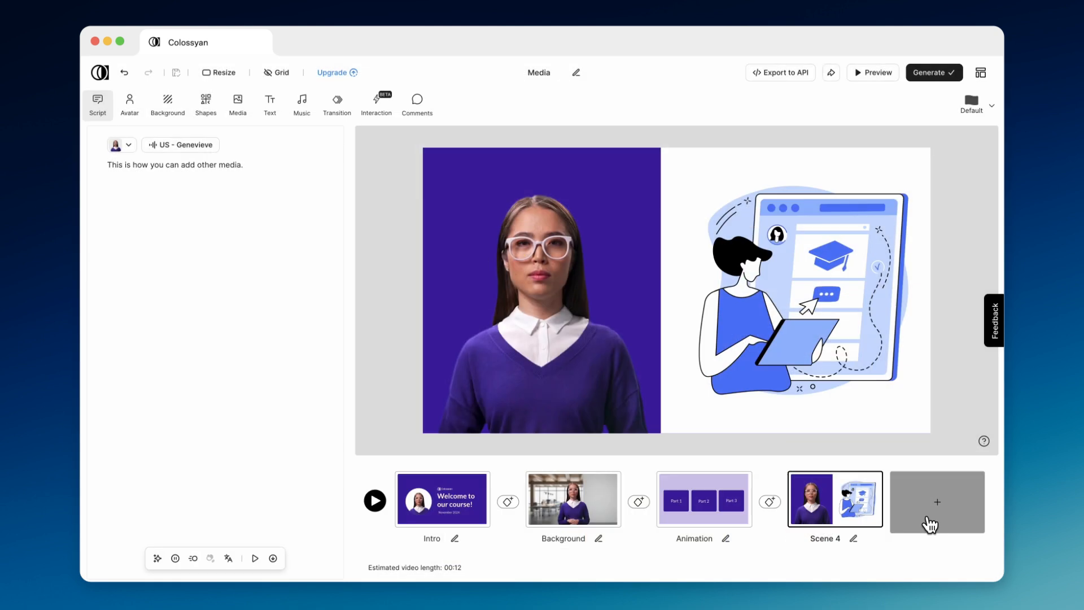
- Browse the built-in scene layouts for a new scene and open the Developing High-Performing Teams template
{"action": "left_click", "coordinate": [931, 514]}
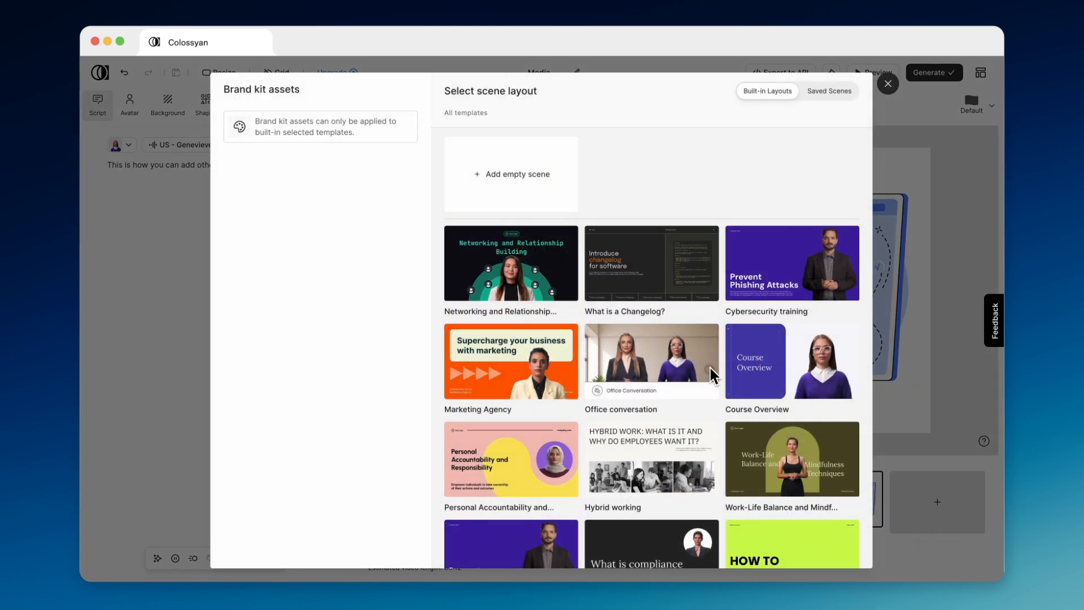
{"action": "scroll", "coordinate": [639, 276], "scroll_direction": "down", "scroll_amount": 15}
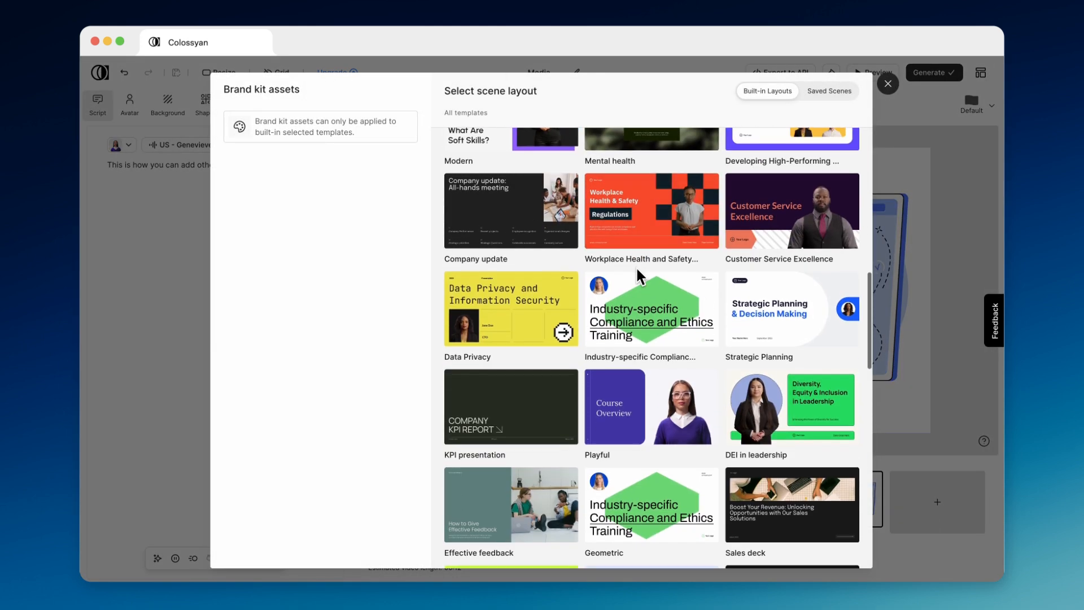
{"action": "scroll", "coordinate": [637, 270], "scroll_direction": "down", "scroll_amount": 3}
{"action": "scroll", "coordinate": [637, 269], "scroll_direction": "up", "scroll_amount": 8}
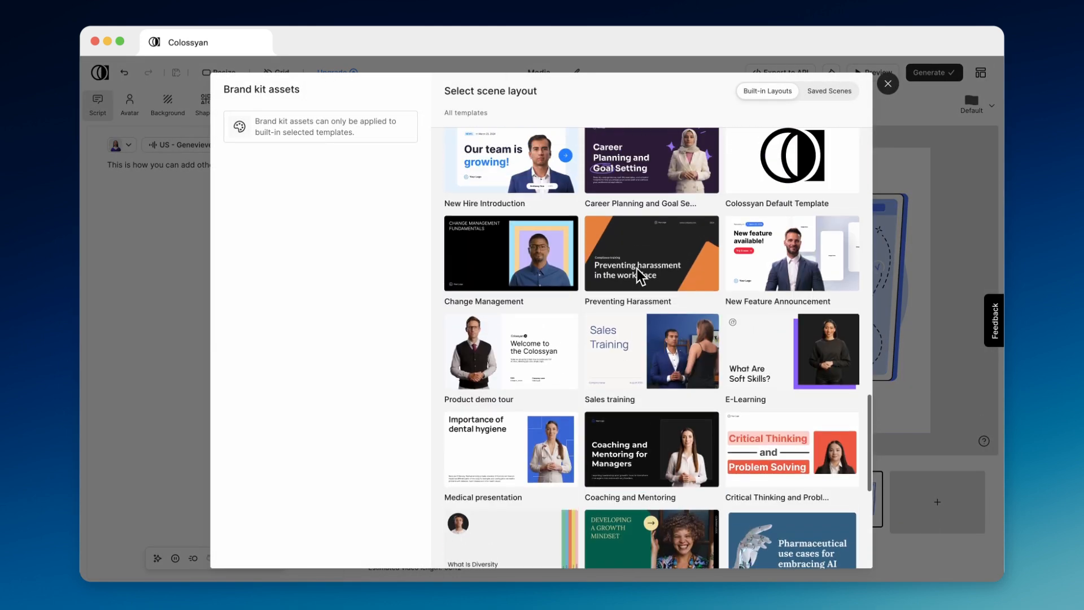
{"action": "scroll", "coordinate": [637, 270], "scroll_direction": "up", "scroll_amount": 10}
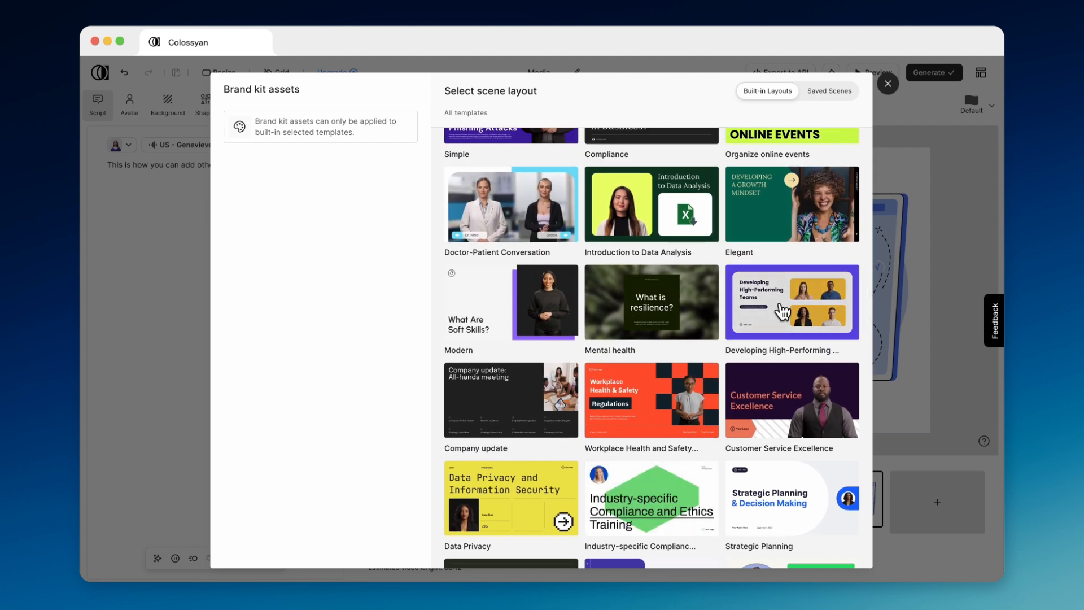
{"action": "left_click", "coordinate": [782, 309]}
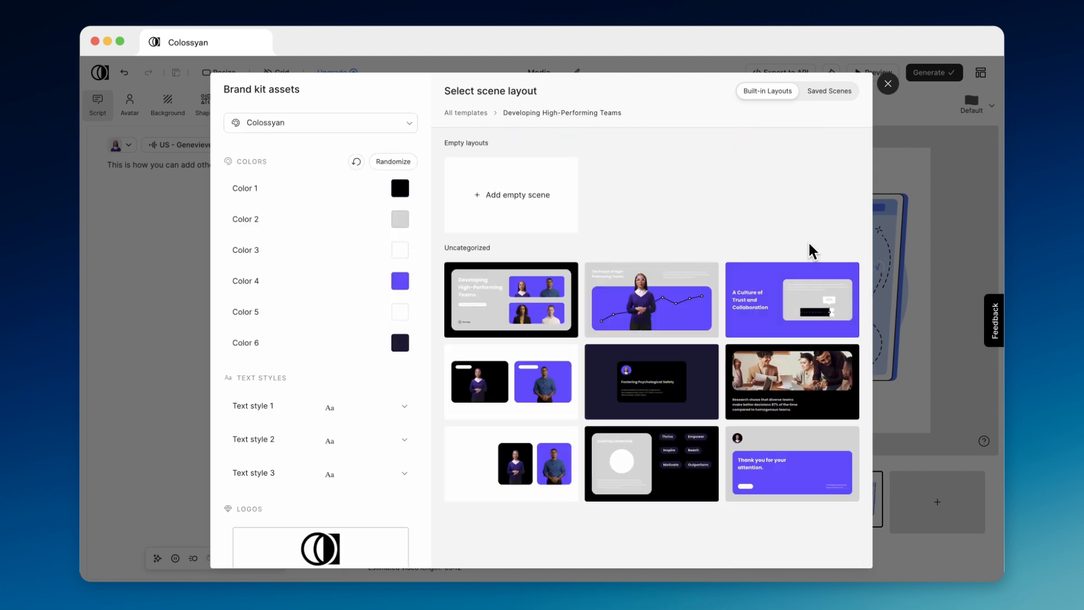
- Try black as the template's Color 2 and set it back to grey
{"action": "left_click", "coordinate": [403, 190]}
{"action": "left_click", "coordinate": [403, 189]}
{"action": "left_click", "coordinate": [402, 222]}
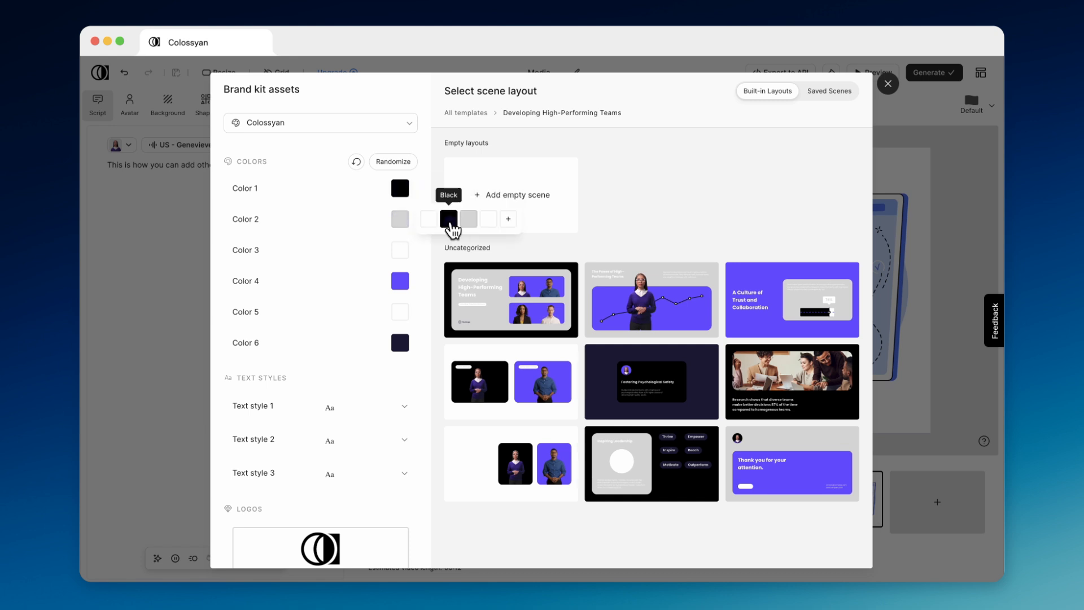
{"action": "left_click", "coordinate": [450, 222]}
{"action": "left_click", "coordinate": [401, 228]}
{"action": "left_click", "coordinate": [469, 219]}
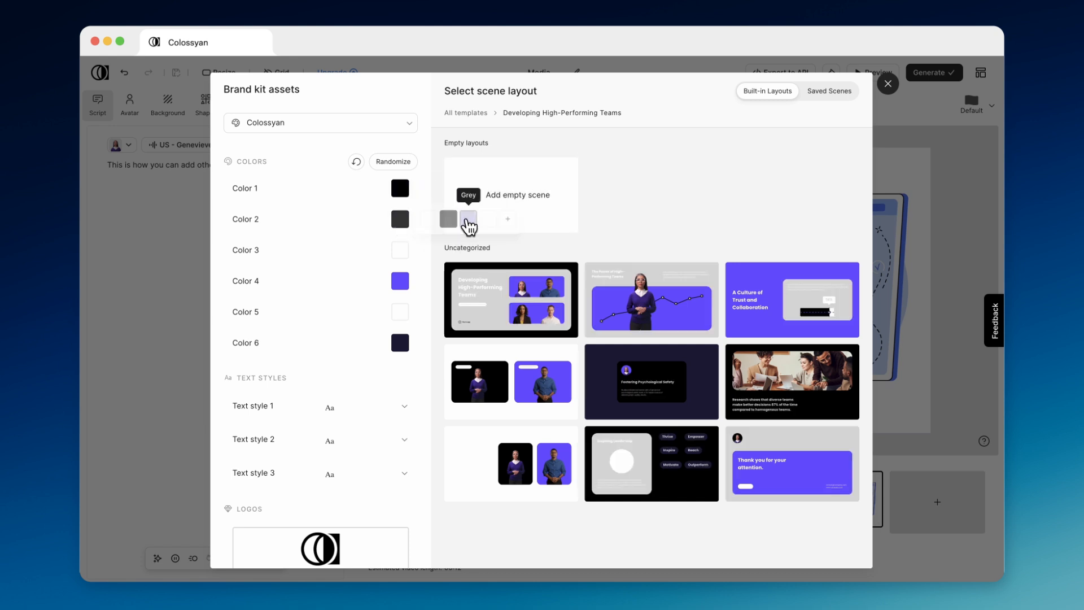
- Reset the template to its original colors and add its "Fostering Psychological Safety" layout as a scene
{"action": "left_click", "coordinate": [359, 162]}
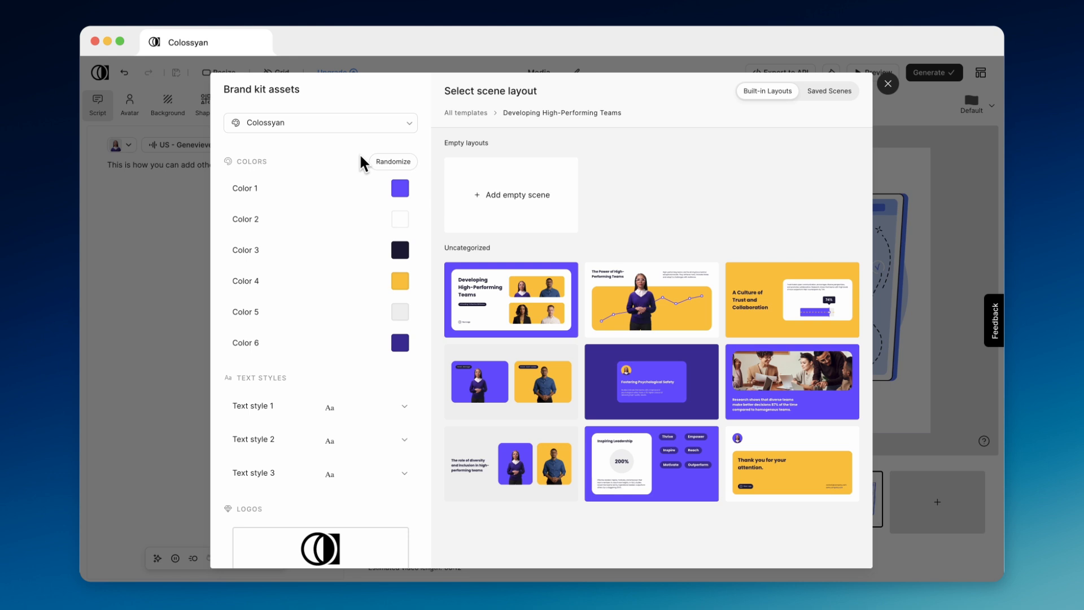
{"action": "mouse_move", "coordinate": [627, 330]}
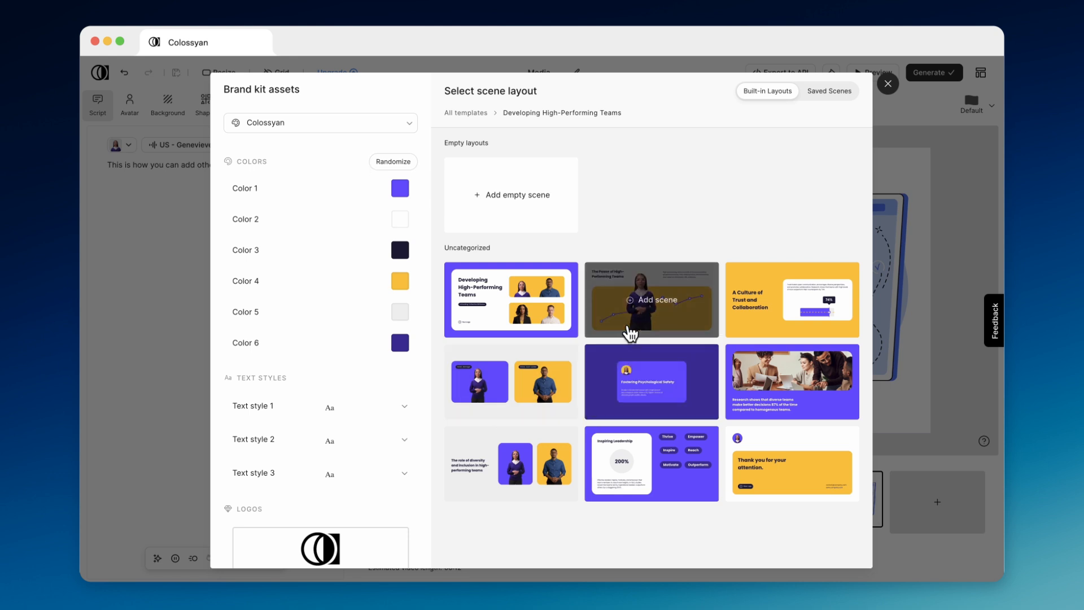
{"action": "left_click", "coordinate": [615, 390]}
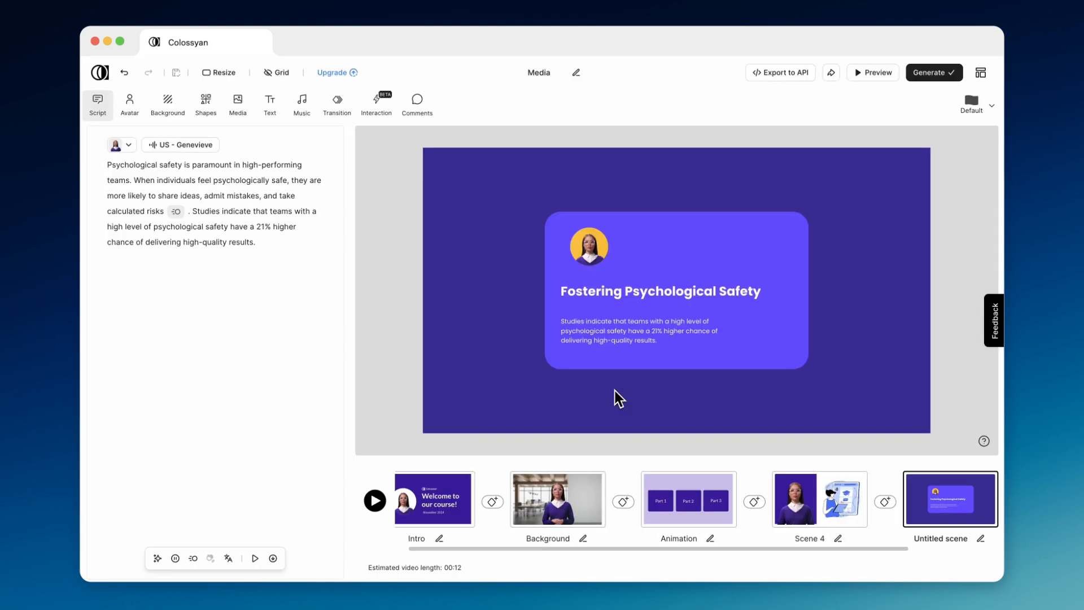
- Add an empty scene after the psychological safety scene and set its background to the dark purple
{"action": "scroll", "coordinate": [730, 503], "scroll_direction": "right", "scroll_amount": 2}
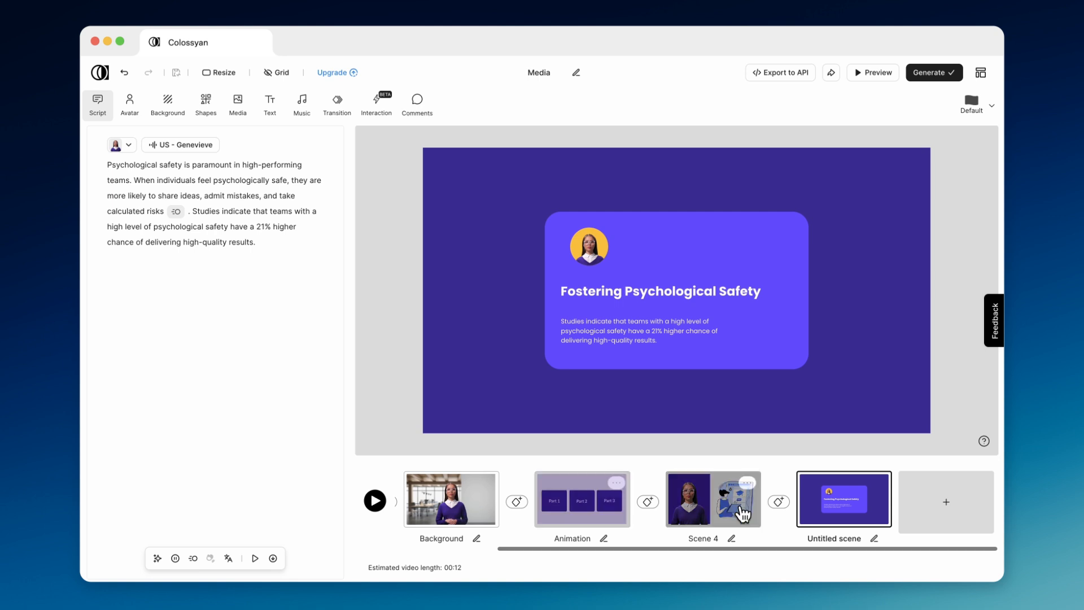
{"action": "left_click", "coordinate": [913, 523]}
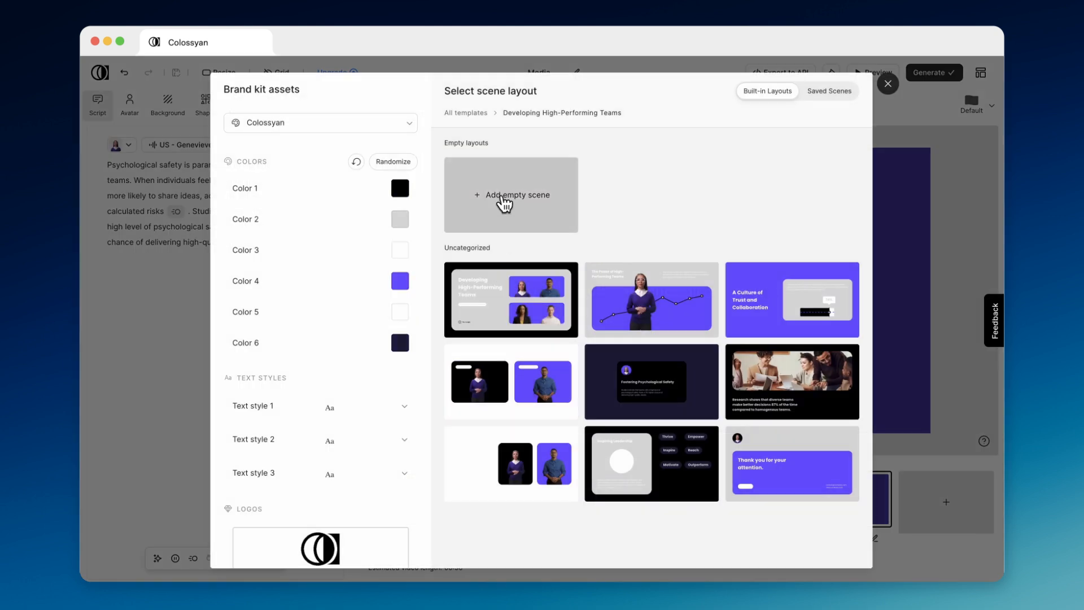
{"action": "left_click", "coordinate": [503, 201]}
{"action": "left_click", "coordinate": [172, 108]}
{"action": "left_click", "coordinate": [138, 165]}
{"action": "left_click", "coordinate": [105, 360]}
- Place the avatar as a yellow bubble in the canvas's upper-right corner and enter the two-paragraph narration about using media
{"action": "left_click", "coordinate": [880, 192]}
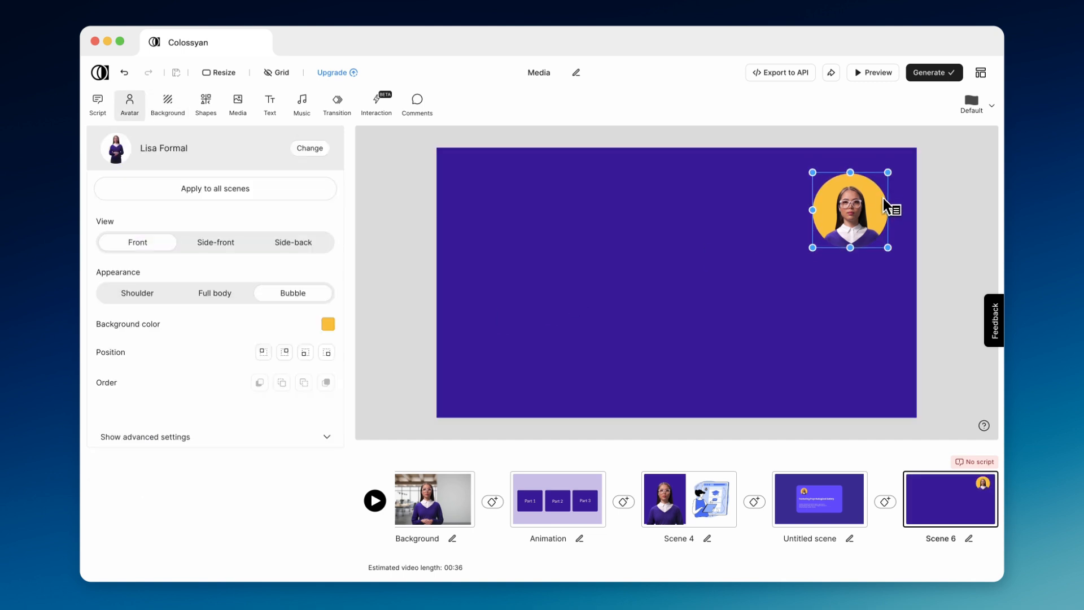
{"action": "left_click", "coordinate": [97, 103]}
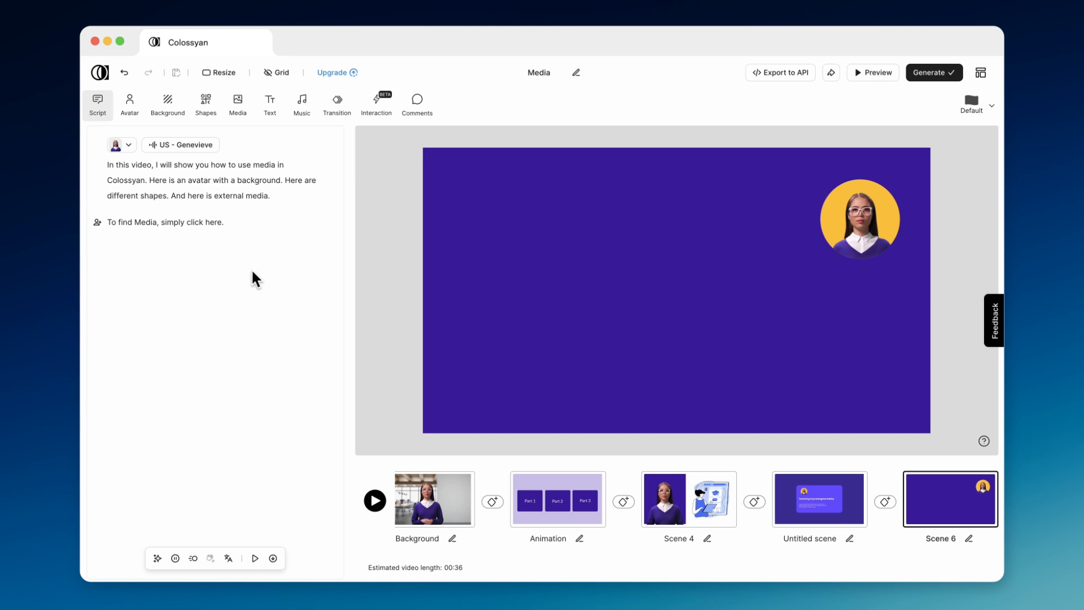
- Open the screen recorder and start a recording that shares the Colossyan browser tab
{"action": "left_click", "coordinate": [236, 107]}
{"action": "left_click", "coordinate": [257, 190]}
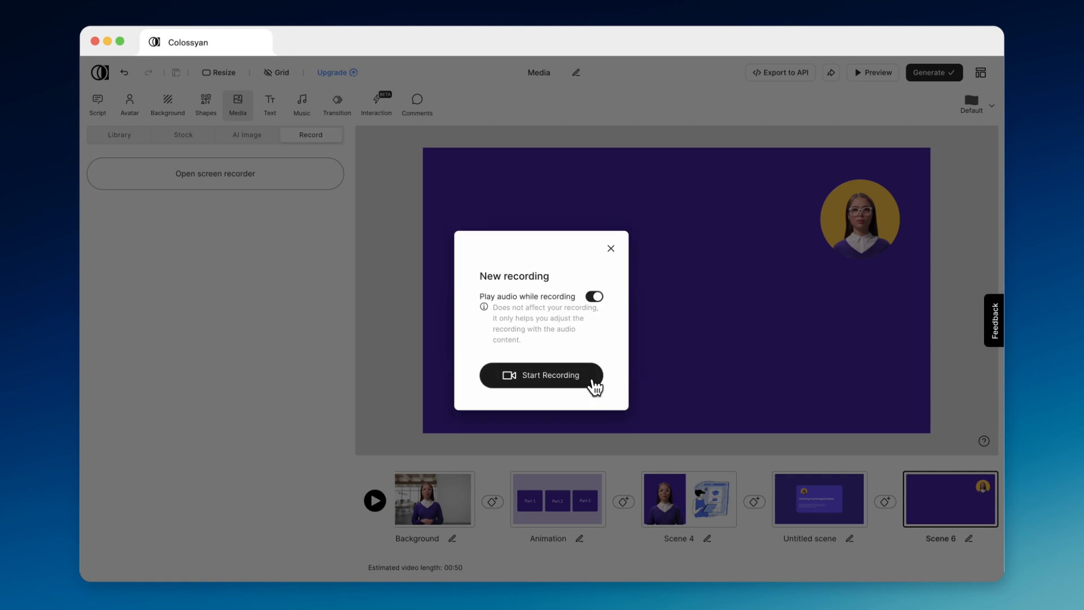
{"action": "left_click", "coordinate": [596, 384]}
{"action": "left_click", "coordinate": [470, 138]}
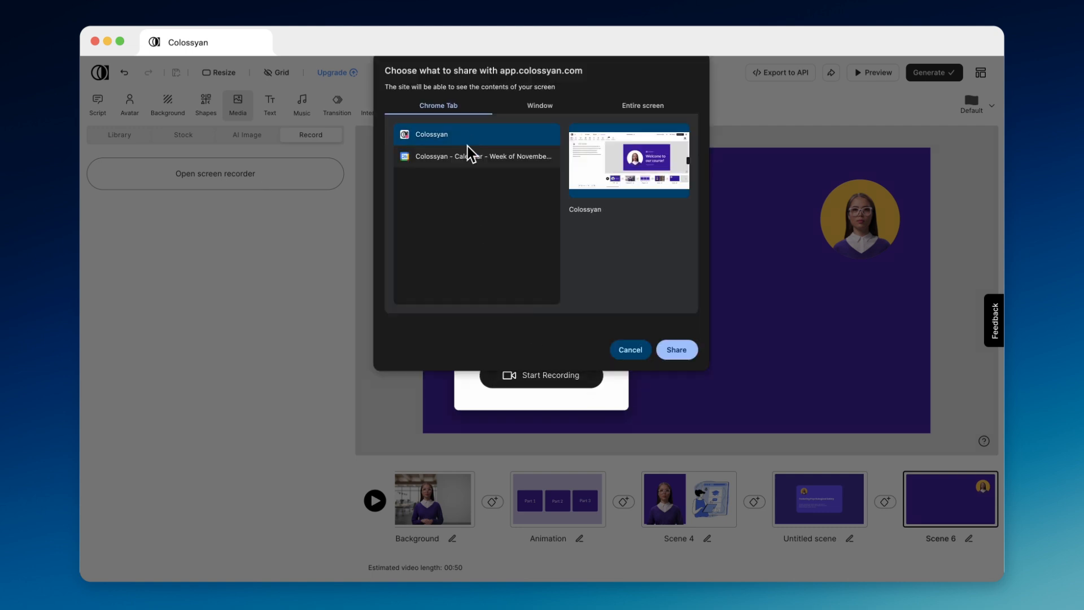
{"action": "left_click", "coordinate": [677, 351]}
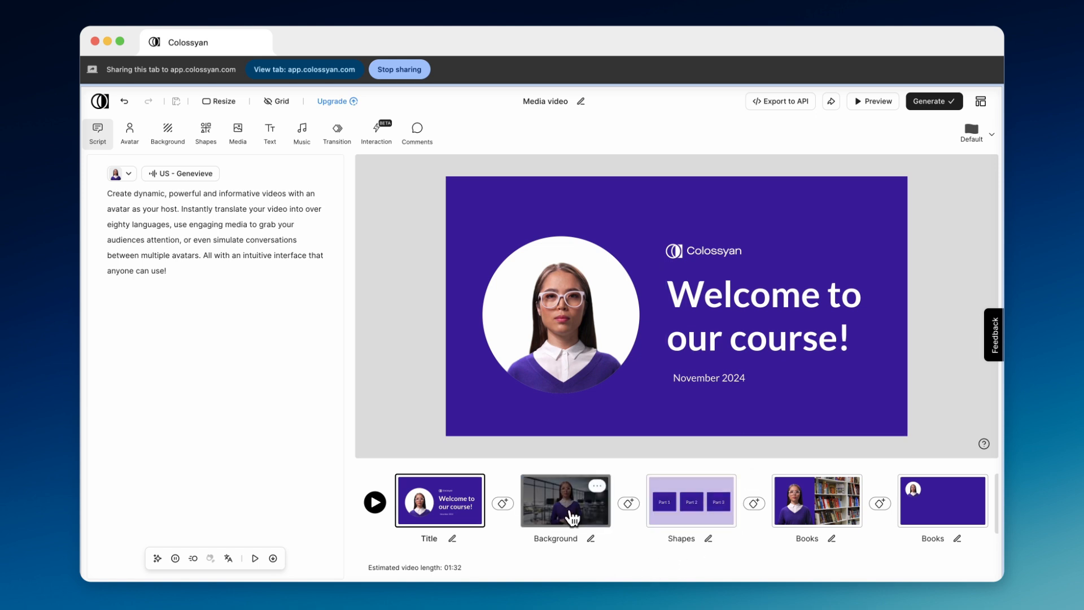
- Record a walkthrough of the Background, Shapes and Books scenes, stop the recording and apply it as media in Scene 6
{"action": "left_click", "coordinate": [572, 517]}
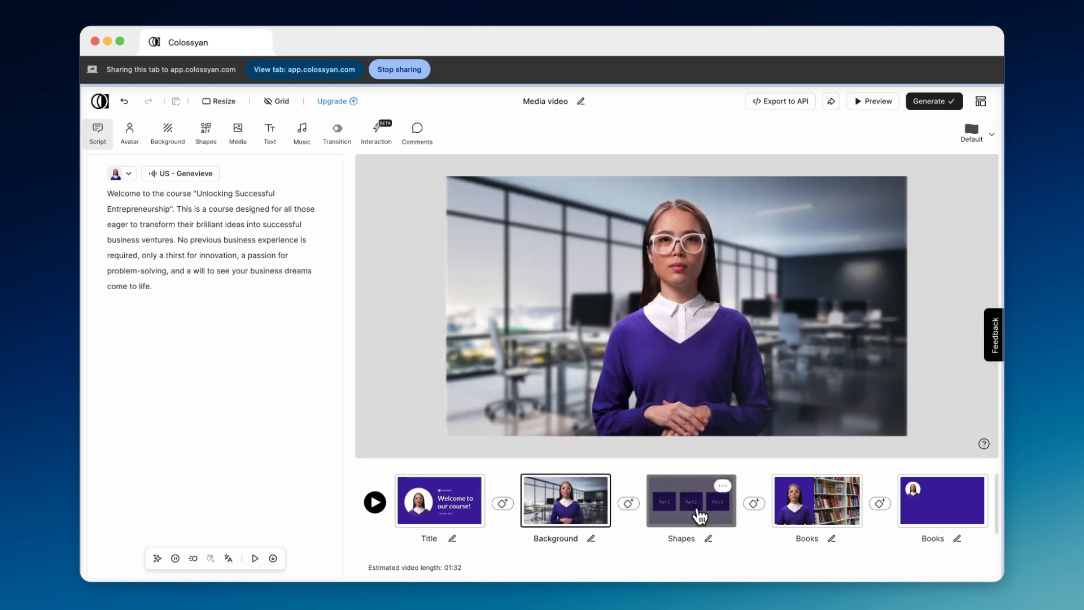
{"action": "left_click", "coordinate": [700, 516]}
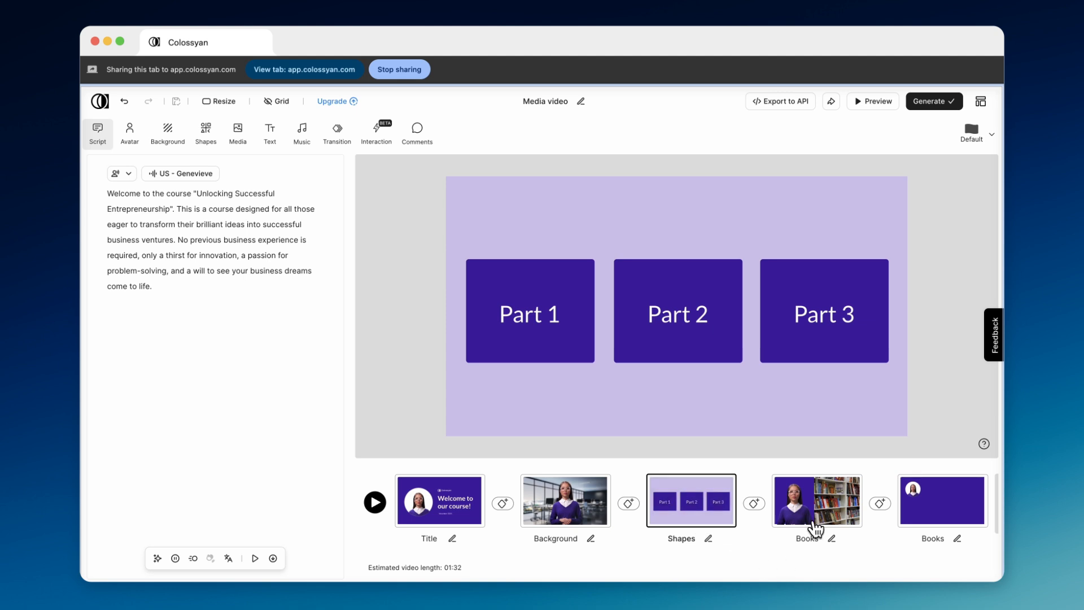
{"action": "left_click", "coordinate": [818, 514]}
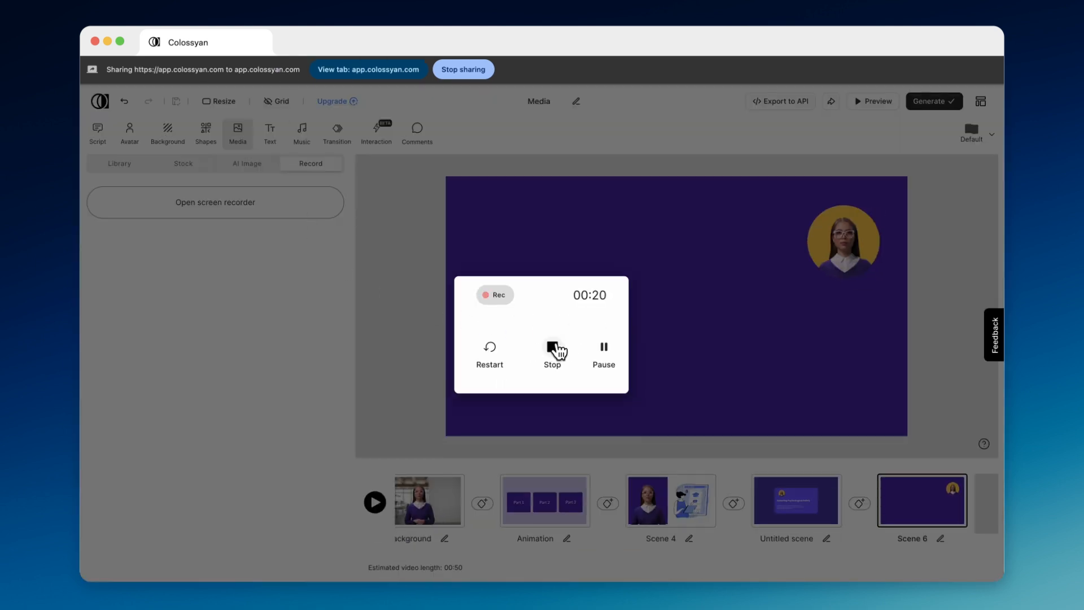
{"action": "left_click", "coordinate": [554, 349]}
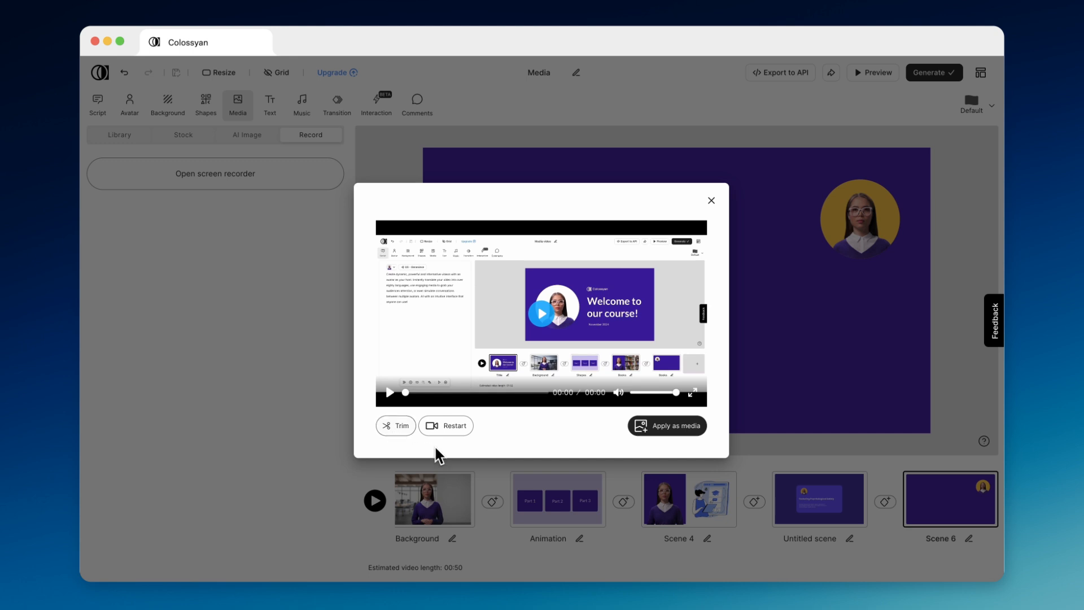
{"action": "left_click", "coordinate": [677, 432]}
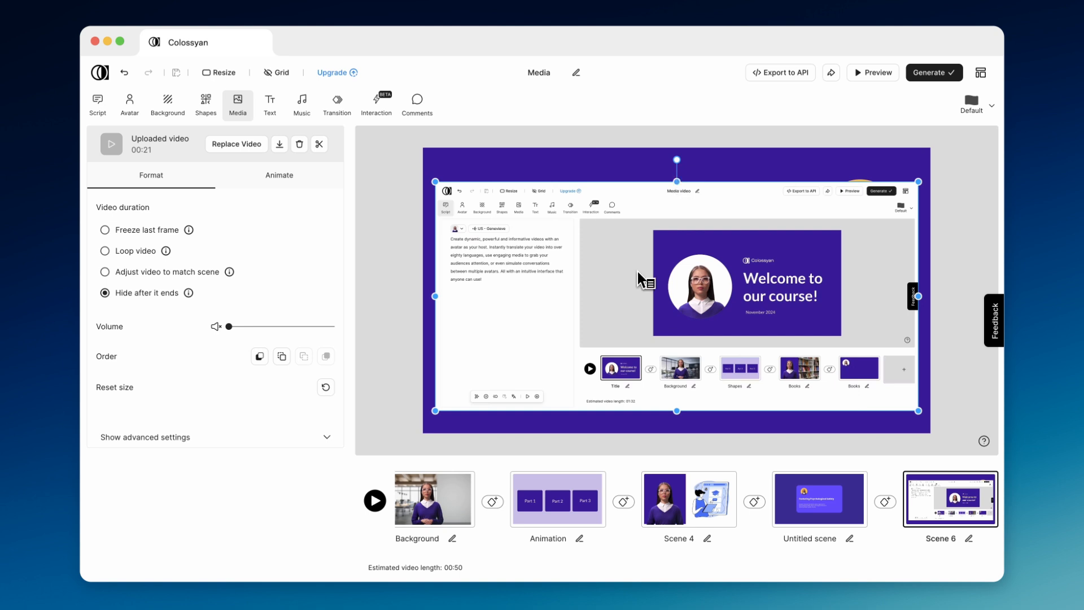
- Send the recorded video behind the avatar and move the avatar bubble closer to the canvas's upper-right corner
{"action": "left_click", "coordinate": [280, 361]}
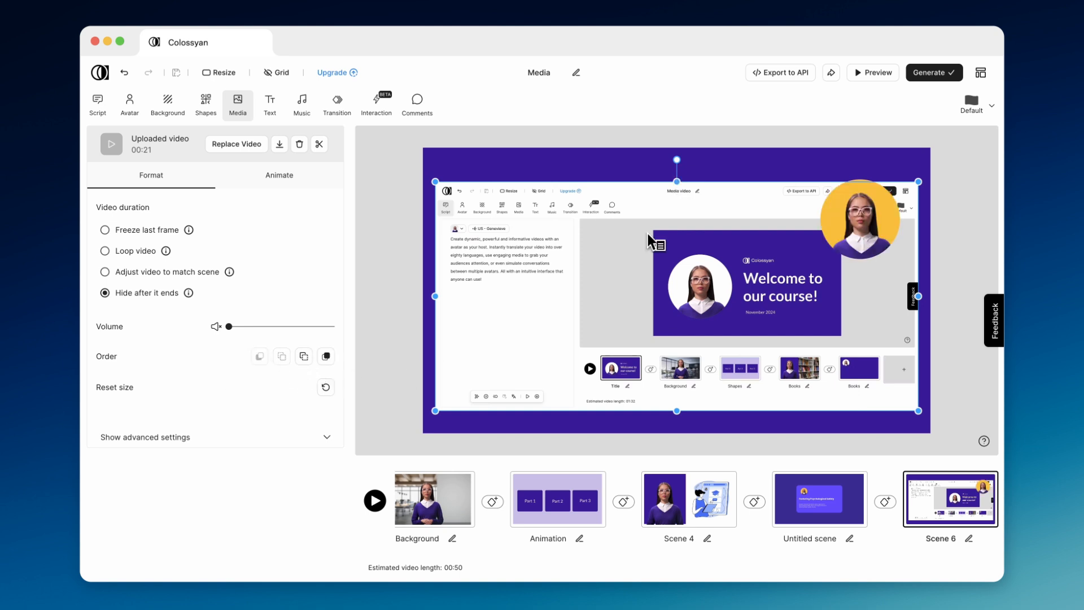
{"action": "left_click", "coordinate": [838, 209]}
{"action": "left_click_drag", "start_coordinate": [872, 221], "coordinate": [882, 202]}
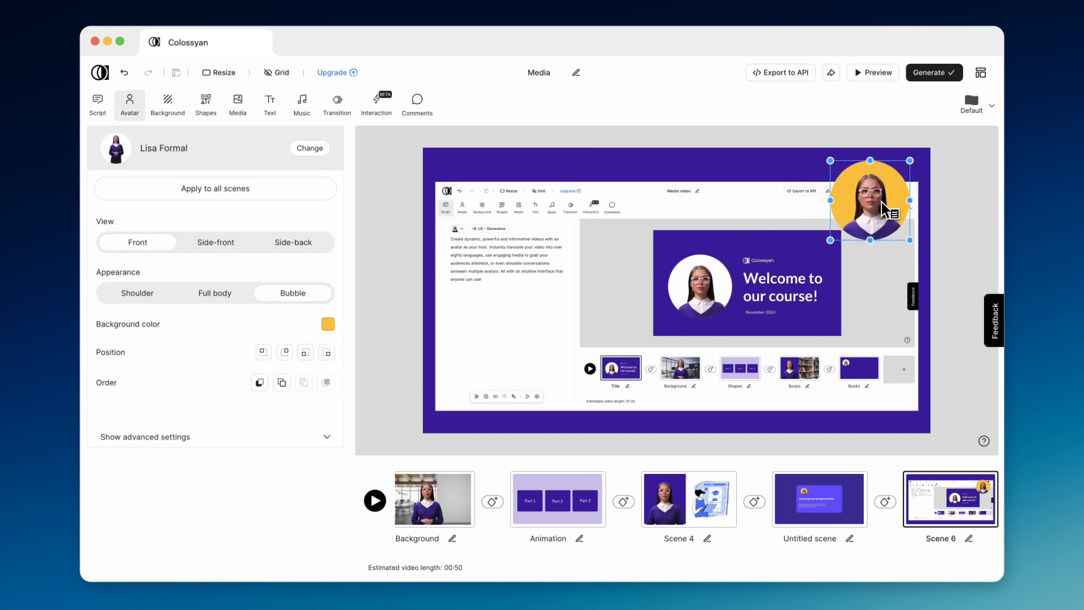
- Insert an animation marker in the script before "To find Media, simply click here."
{"action": "left_click", "coordinate": [968, 210]}
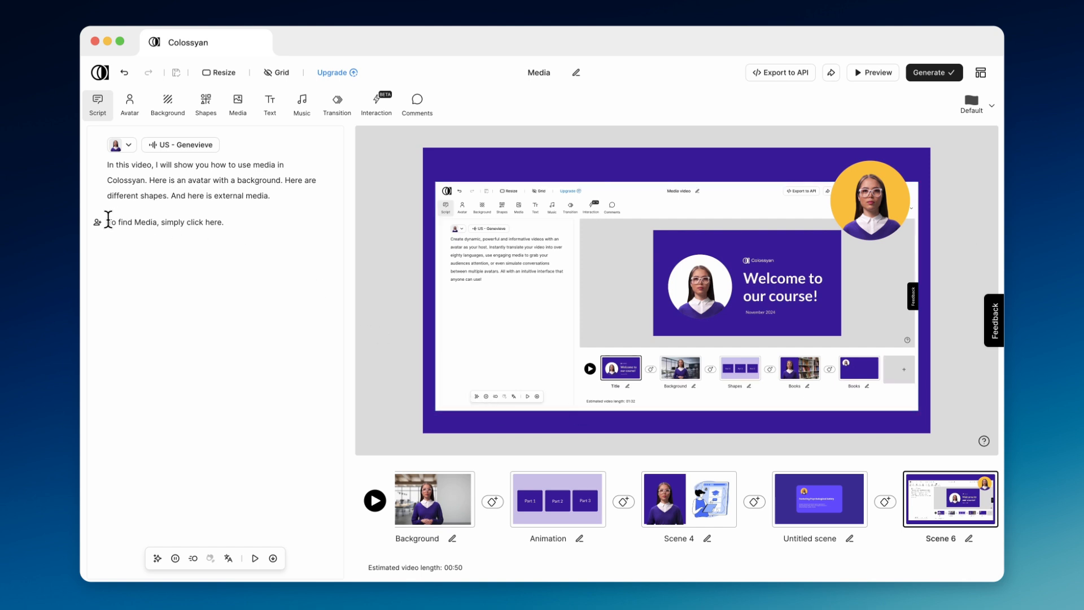
{"action": "type", "text": "/"}
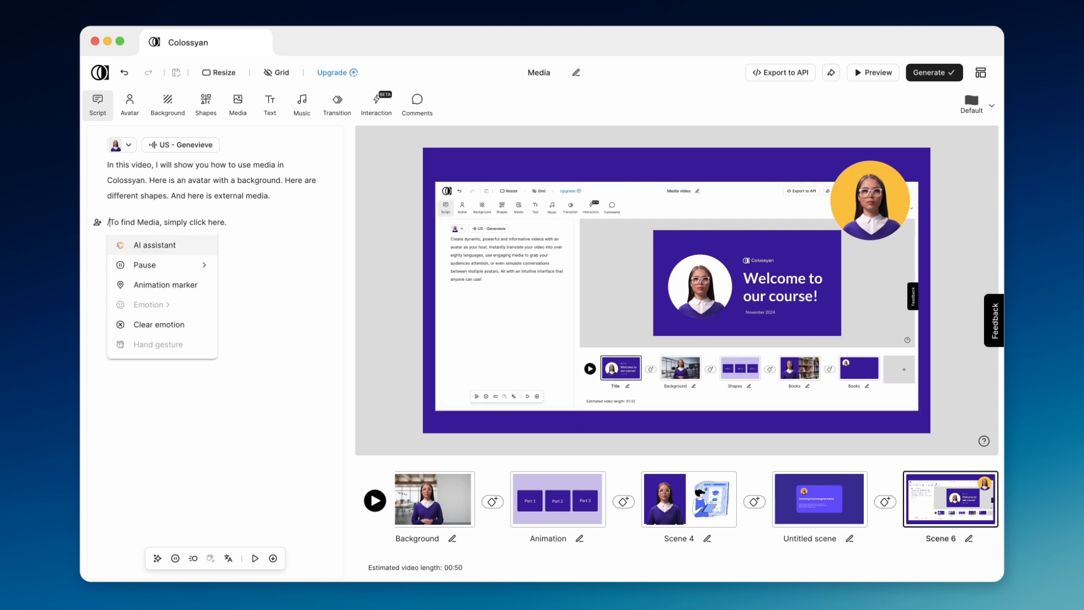
{"action": "left_click", "coordinate": [152, 282]}
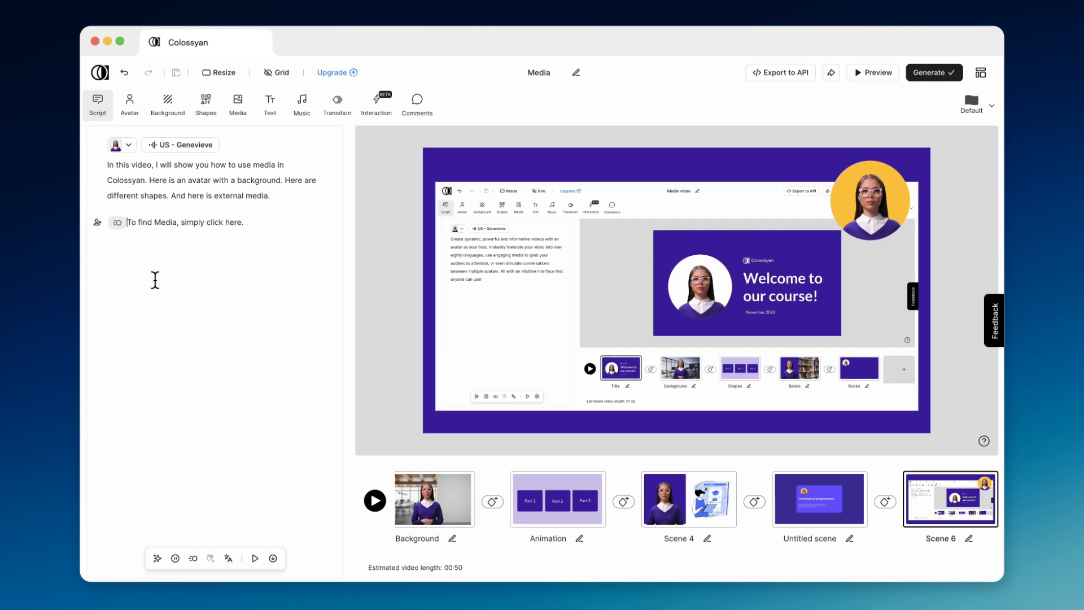
- Upload the images Line 10.png, Circle 8.png and Arrow 1.png to the workspace media library
{"action": "left_click", "coordinate": [241, 117]}
{"action": "left_click", "coordinate": [127, 135]}
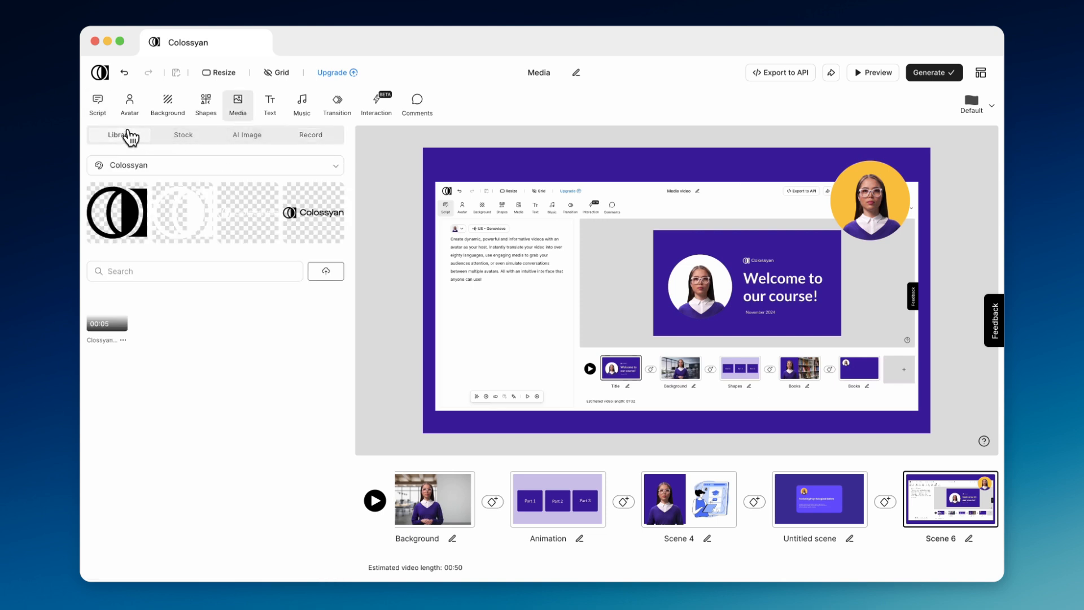
{"action": "left_click", "coordinate": [337, 276]}
{"action": "left_click_drag", "start_coordinate": [567, 298], "coordinate": [404, 219]}
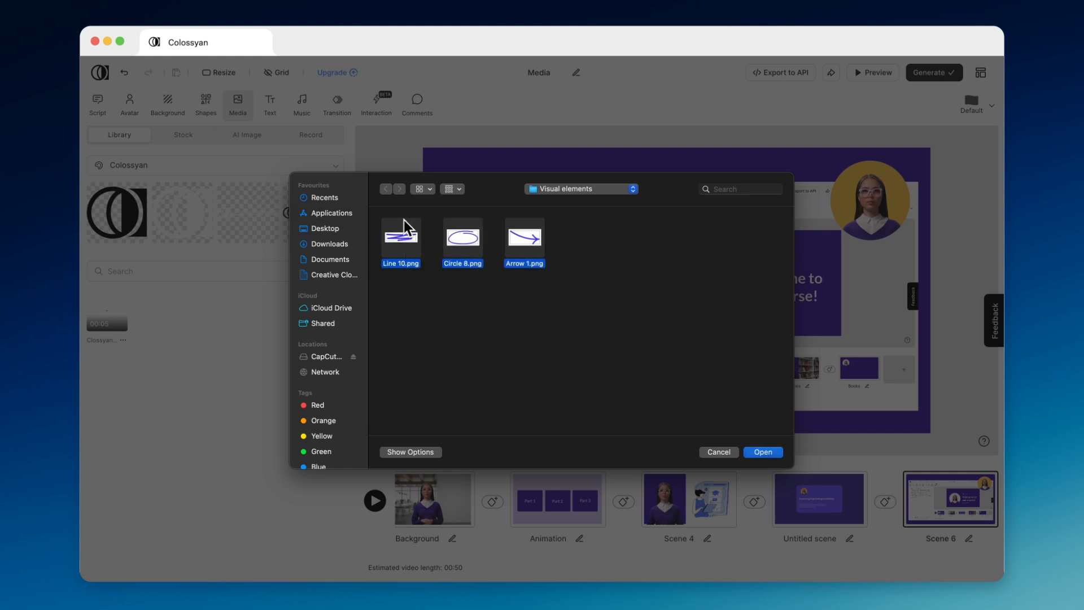
{"action": "key", "text": "Return"}
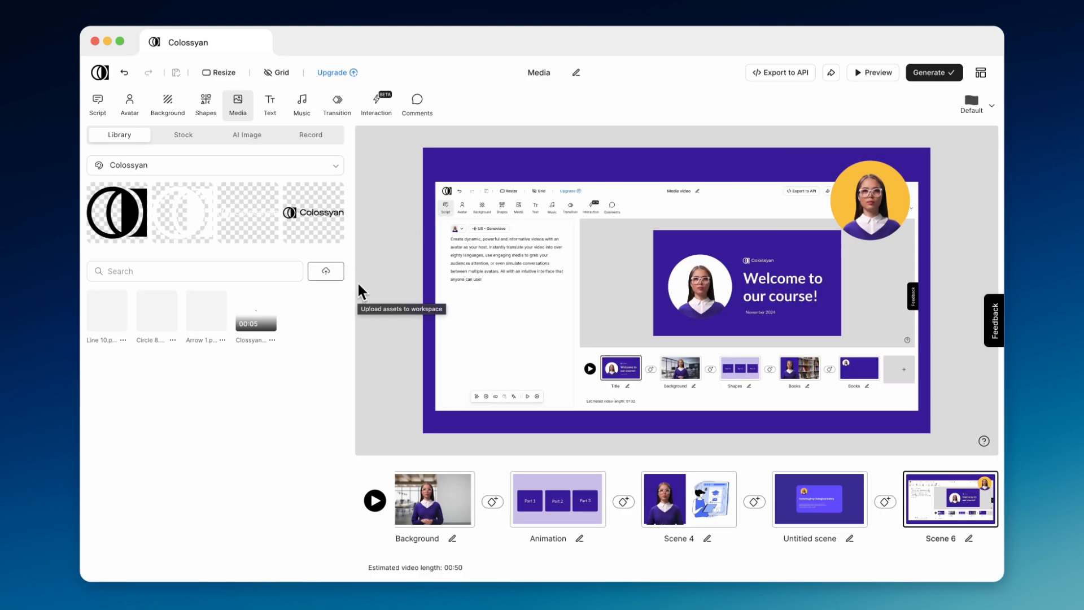
- Add the uploaded arrow image to the scene, shrink it and rotate it to point at the Media icon in the screen recording
{"action": "left_click", "coordinate": [206, 311]}
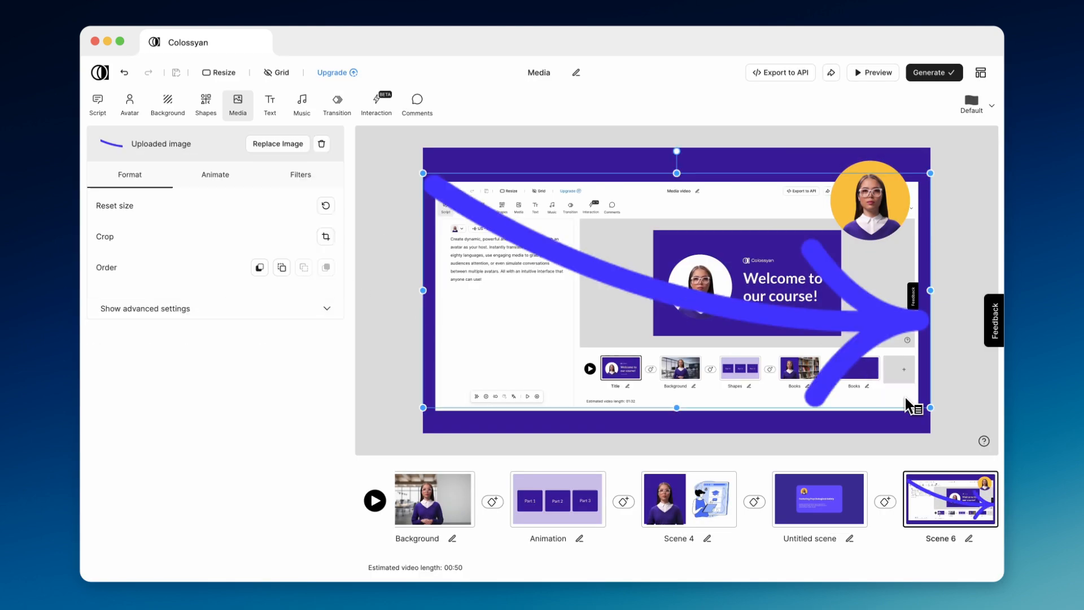
{"action": "left_click_drag", "start_coordinate": [929, 407], "coordinate": [691, 297]}
{"action": "left_click_drag", "start_coordinate": [551, 161], "coordinate": [534, 218]}
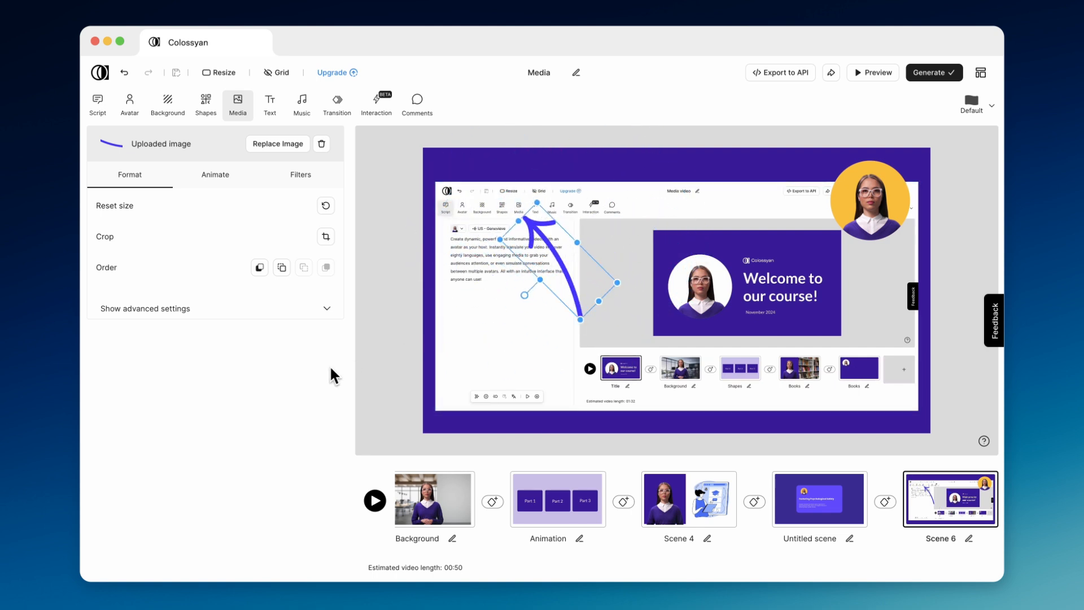
{"action": "left_click", "coordinate": [357, 340]}
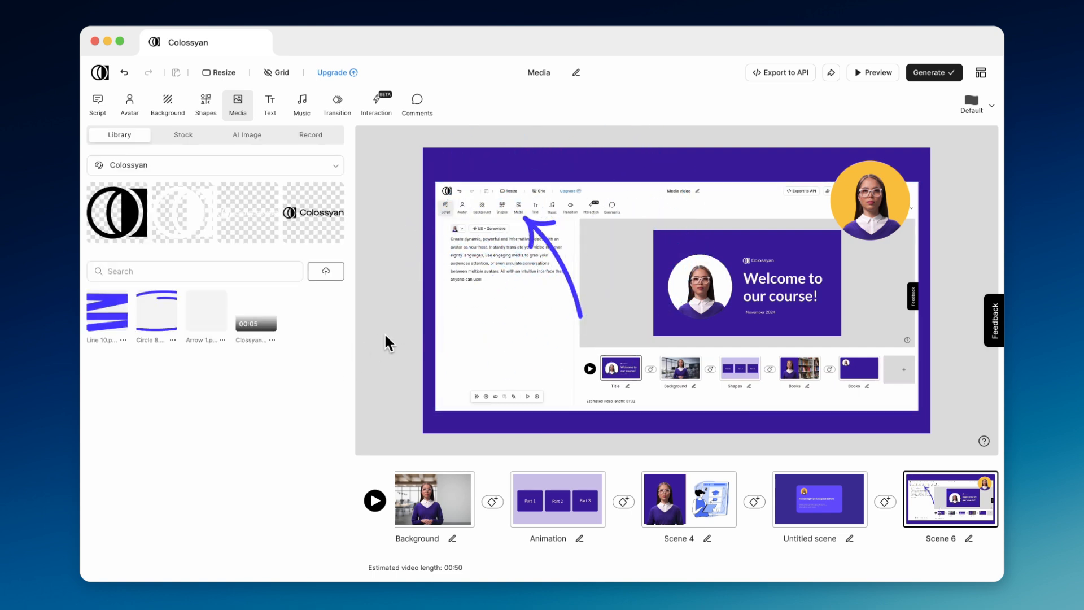
- Give the arrow a Fade enter animation that starts at the "To find Media" script marker
{"action": "left_click", "coordinate": [98, 107]}
{"action": "left_click", "coordinate": [548, 243]}
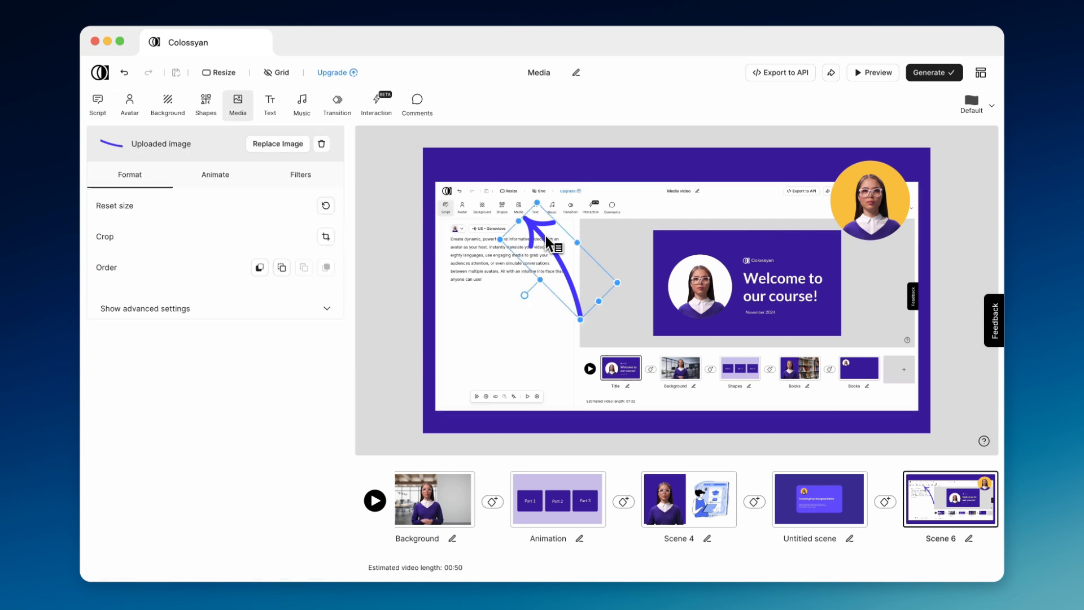
{"action": "left_click", "coordinate": [240, 185]}
{"action": "left_click", "coordinate": [315, 208]}
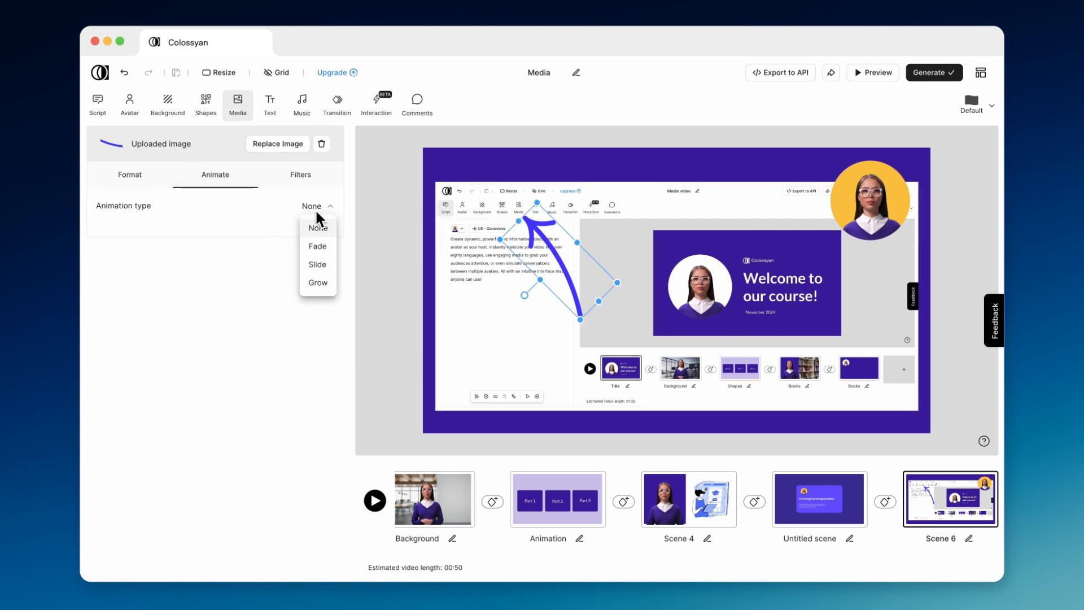
{"action": "left_click", "coordinate": [318, 247]}
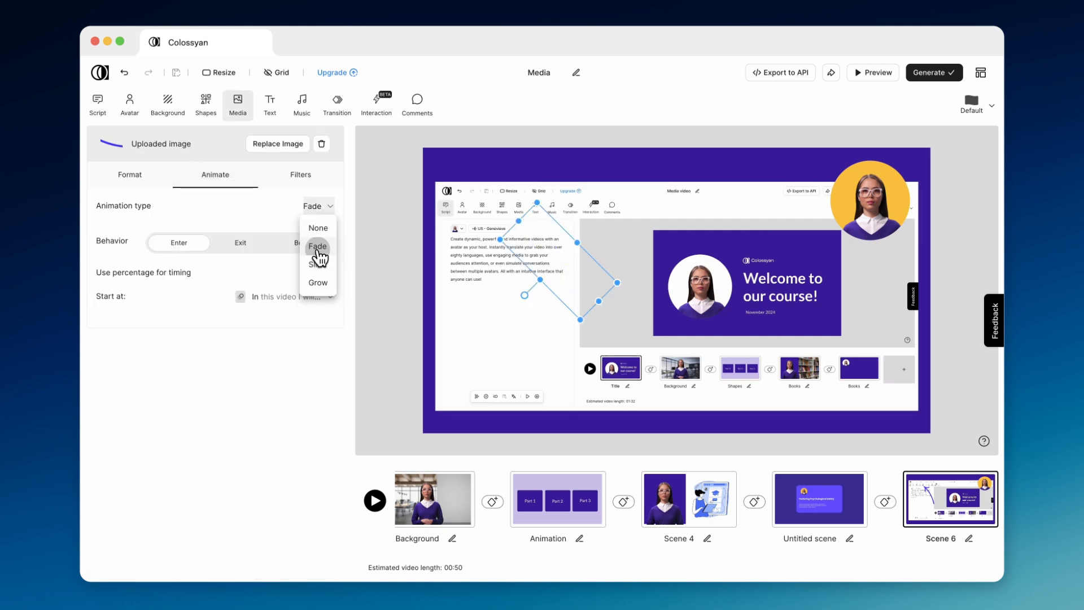
{"action": "left_click", "coordinate": [298, 300]}
{"action": "left_click", "coordinate": [296, 318]}
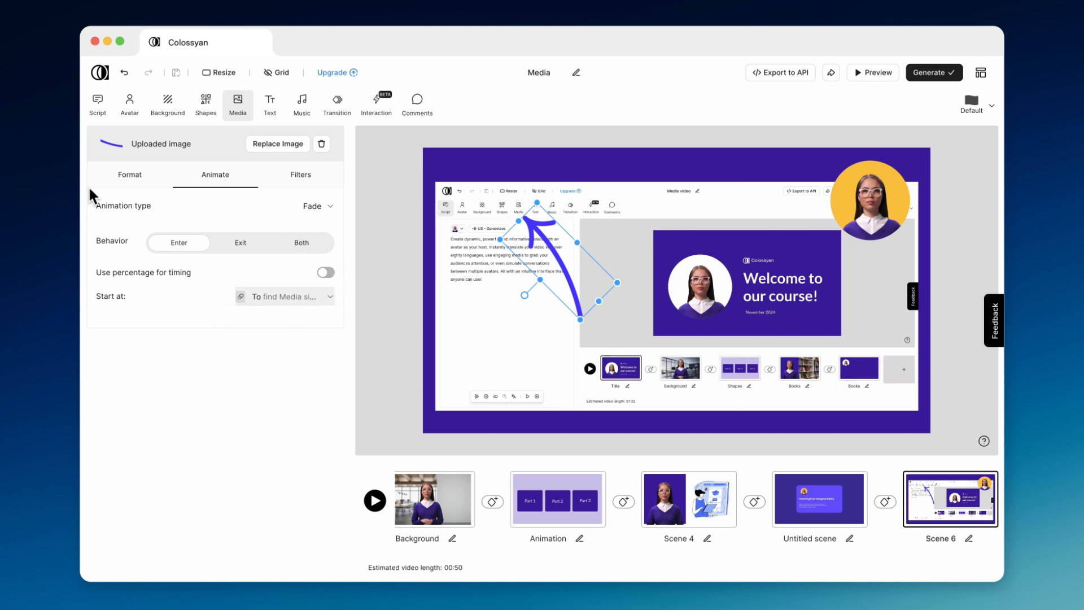
{"action": "left_click", "coordinate": [96, 108]}
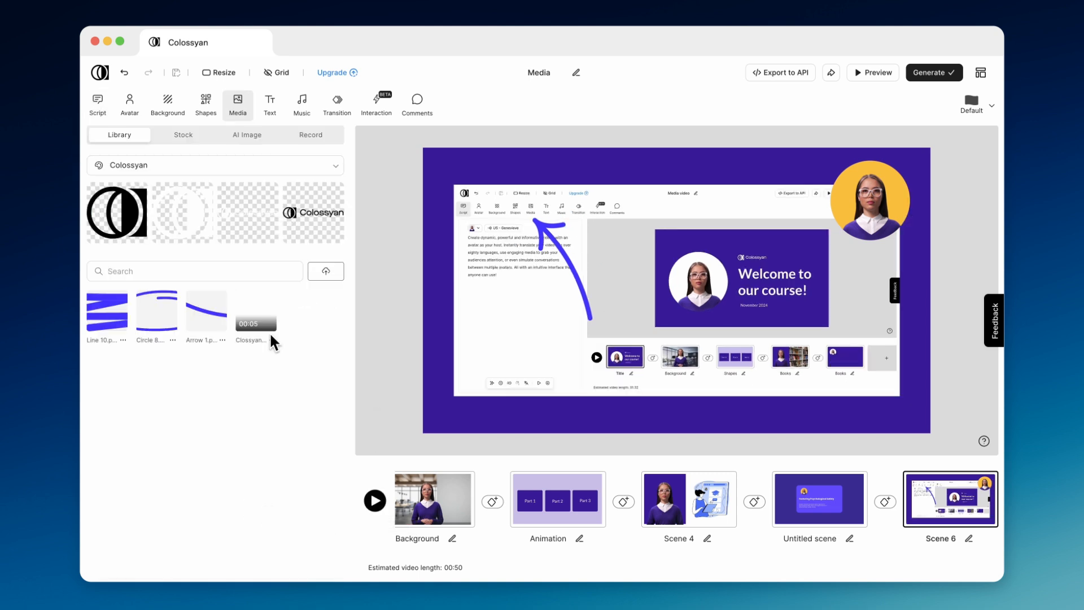
{"action": "left_click", "coordinate": [98, 109]}
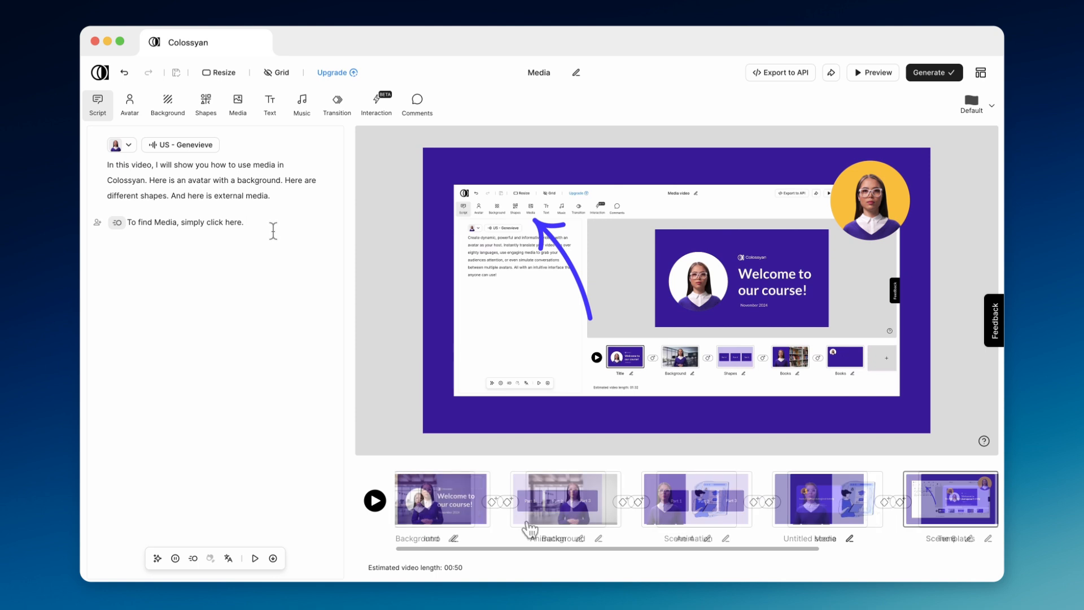
- Review the scenes one by one from Intro through Background, Animation, Media and Templates to Screen recording
{"action": "left_click", "coordinate": [448, 501]}
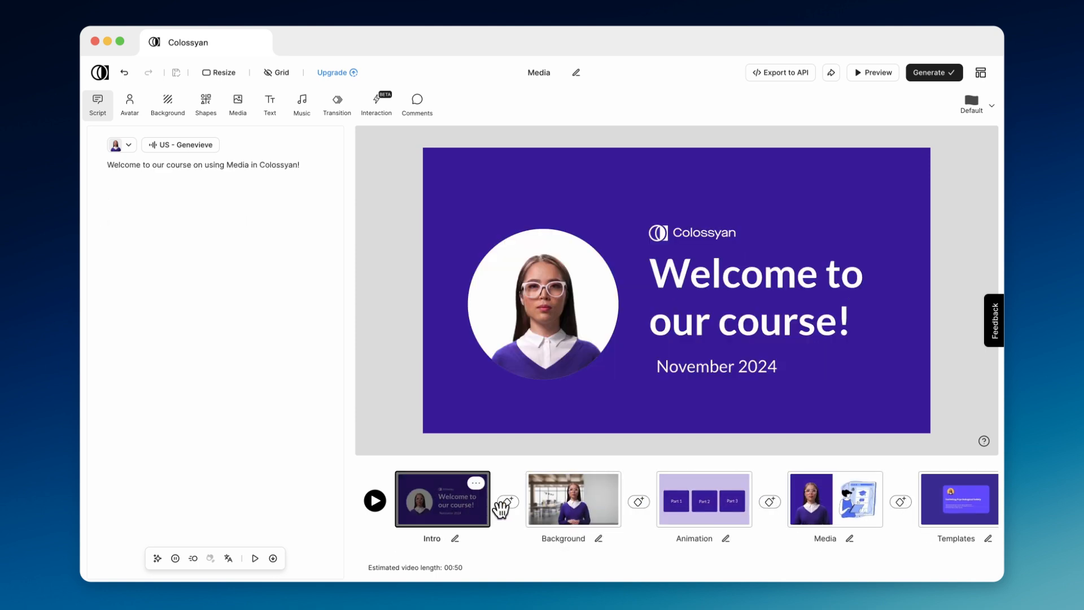
{"action": "left_click", "coordinate": [565, 514]}
{"action": "left_click", "coordinate": [702, 508]}
{"action": "left_click", "coordinate": [651, 513]}
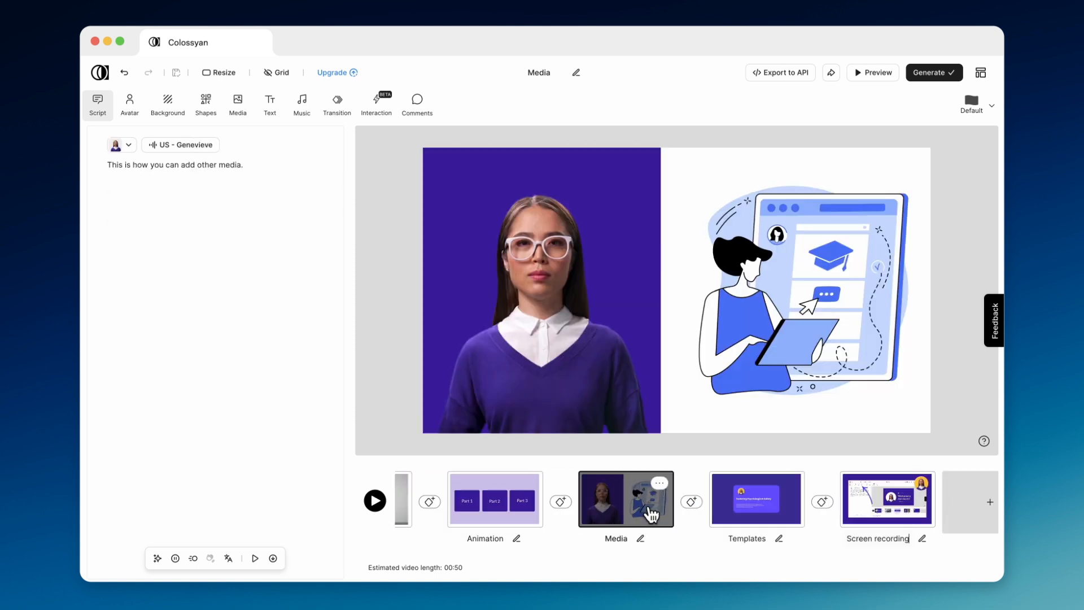
{"action": "left_click", "coordinate": [775, 512]}
{"action": "left_click", "coordinate": [890, 520]}
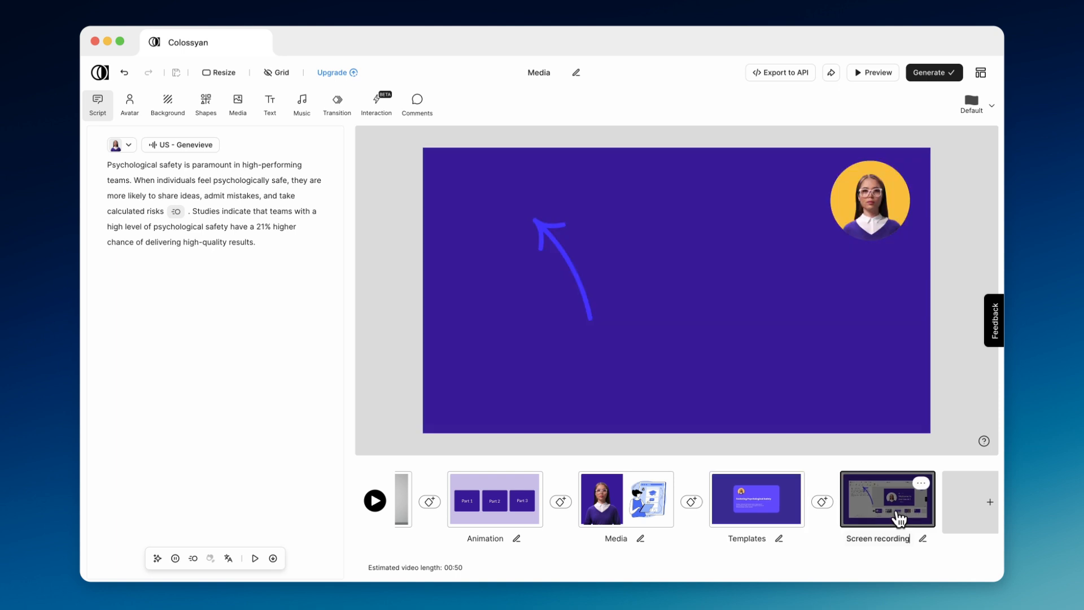
{"action": "scroll", "coordinate": [903, 508], "scroll_direction": "left", "scroll_amount": 5}
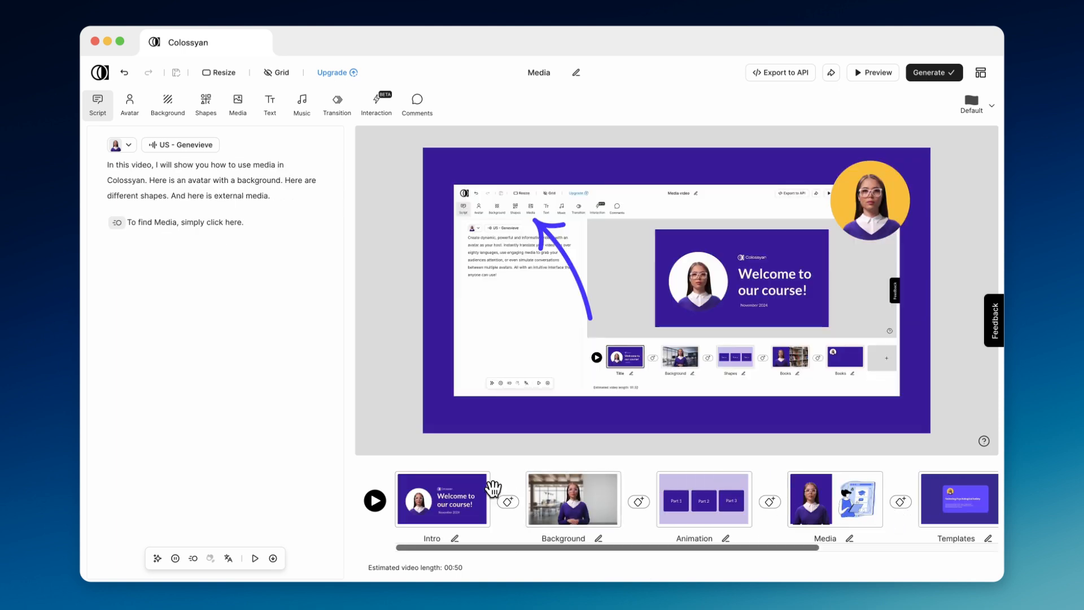
- Duplicate the Intro scene and move the copy to the end, after the Screen recording scene
{"action": "left_click", "coordinate": [477, 485]}
{"action": "left_click", "coordinate": [467, 518]}
{"action": "left_click_drag", "start_coordinate": [557, 516], "coordinate": [847, 503]}
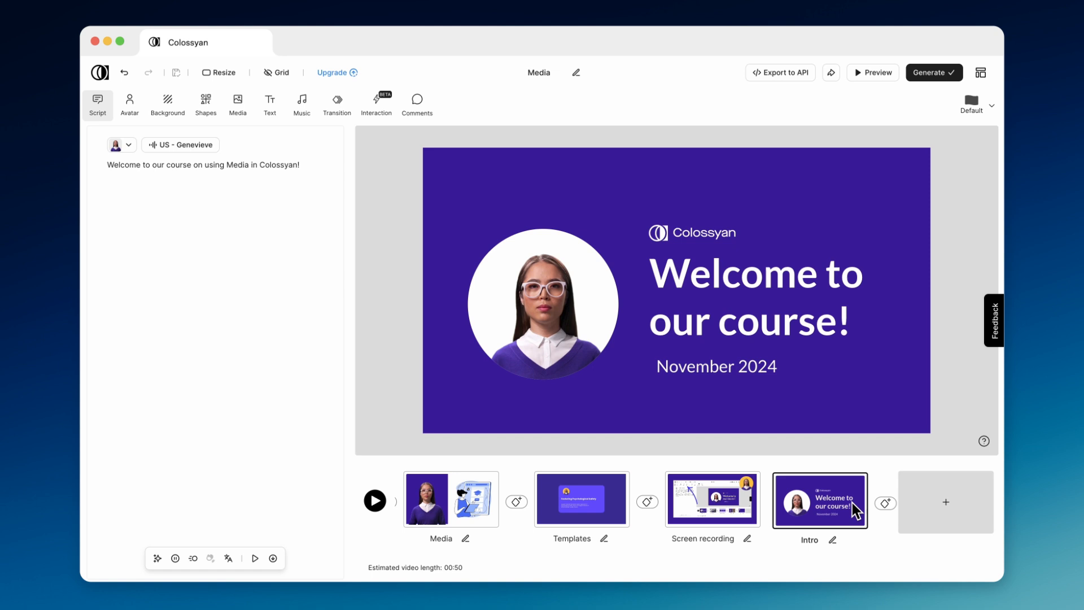
- Switch the avatar in the copied Intro scene to full body and adjust its size and position beside the title
{"action": "left_click", "coordinate": [615, 331]}
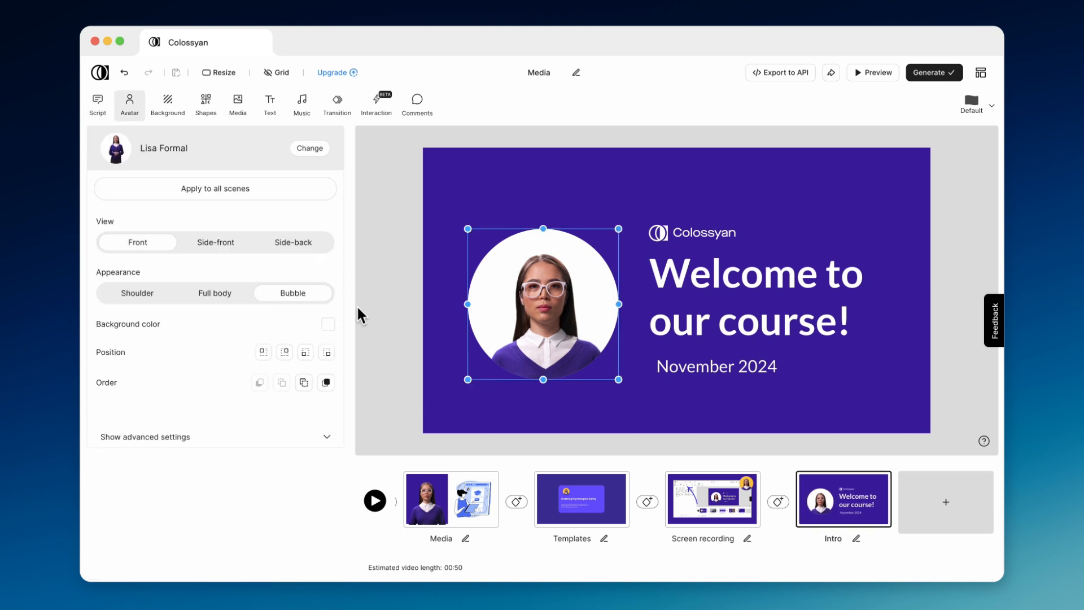
{"action": "left_click", "coordinate": [192, 295]}
{"action": "left_click_drag", "start_coordinate": [624, 230], "coordinate": [564, 203]}
- Set the closing scene's title to font size 100 and replace its text with "Thank you for joining us!"
{"action": "left_click", "coordinate": [780, 252]}
{"action": "double_click", "coordinate": [853, 313]}
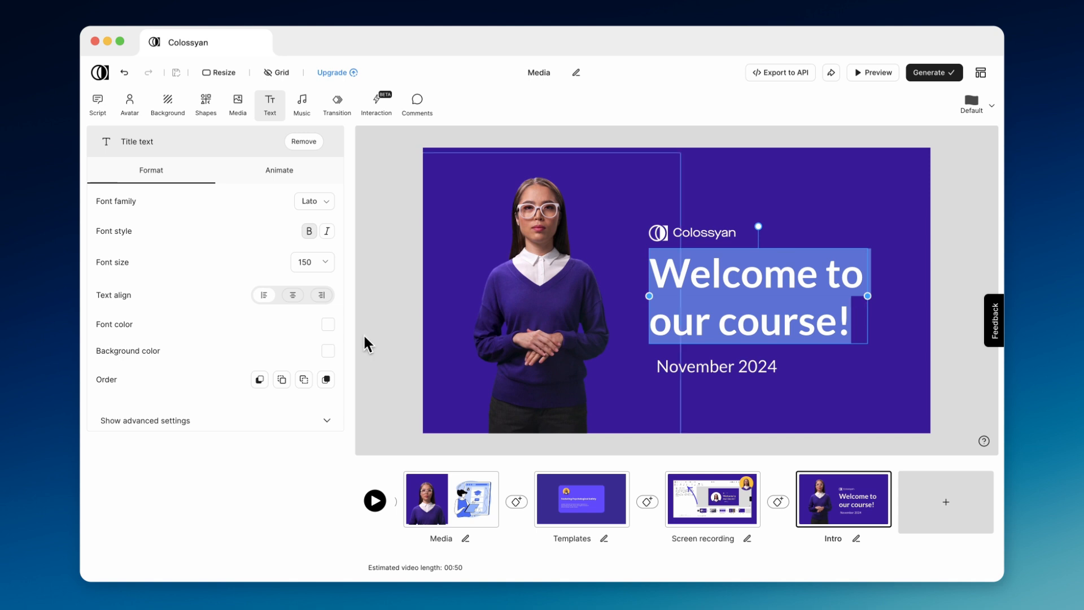
{"action": "left_click", "coordinate": [329, 265]}
{"action": "left_click", "coordinate": [313, 431]}
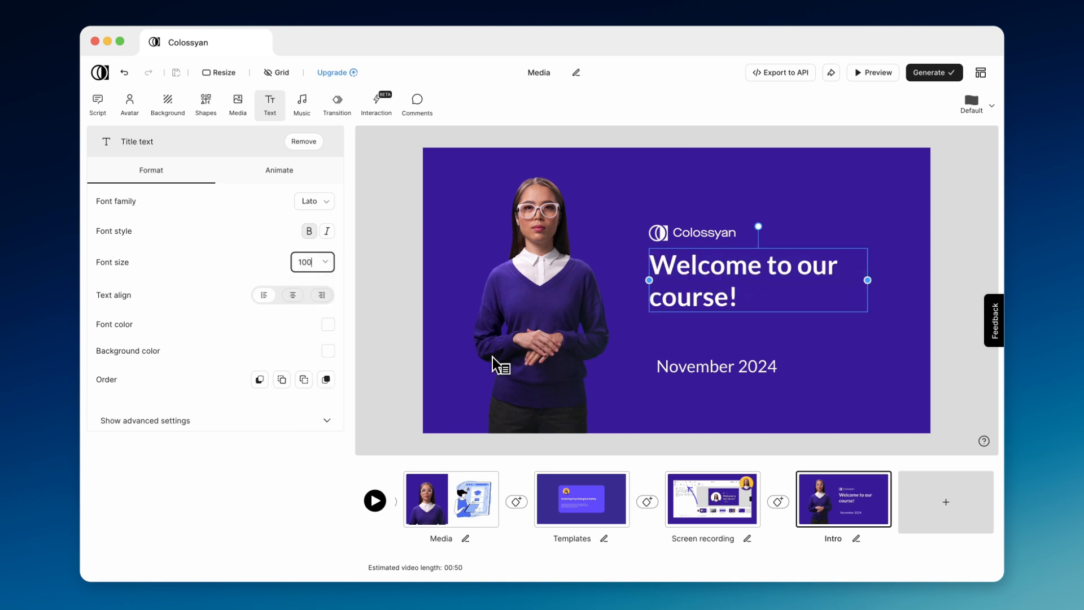
{"action": "double_click", "coordinate": [722, 282]}
{"action": "type", "text": "Thank you for joining us!"}
{"action": "left_click", "coordinate": [870, 349]}
- Move the title and the Colossyan logo down so they sit closer to the date text
{"action": "left_click_drag", "start_coordinate": [755, 288], "coordinate": [757, 320]}
{"action": "left_click_drag", "start_coordinate": [710, 241], "coordinate": [713, 268]}
{"action": "left_click", "coordinate": [842, 243]}
{"action": "left_click_drag", "start_coordinate": [772, 289], "coordinate": [733, 292]}
{"action": "left_click", "coordinate": [755, 236]}
{"action": "left_click_drag", "start_coordinate": [709, 257], "coordinate": [711, 257]}
{"action": "left_click", "coordinate": [720, 214]}
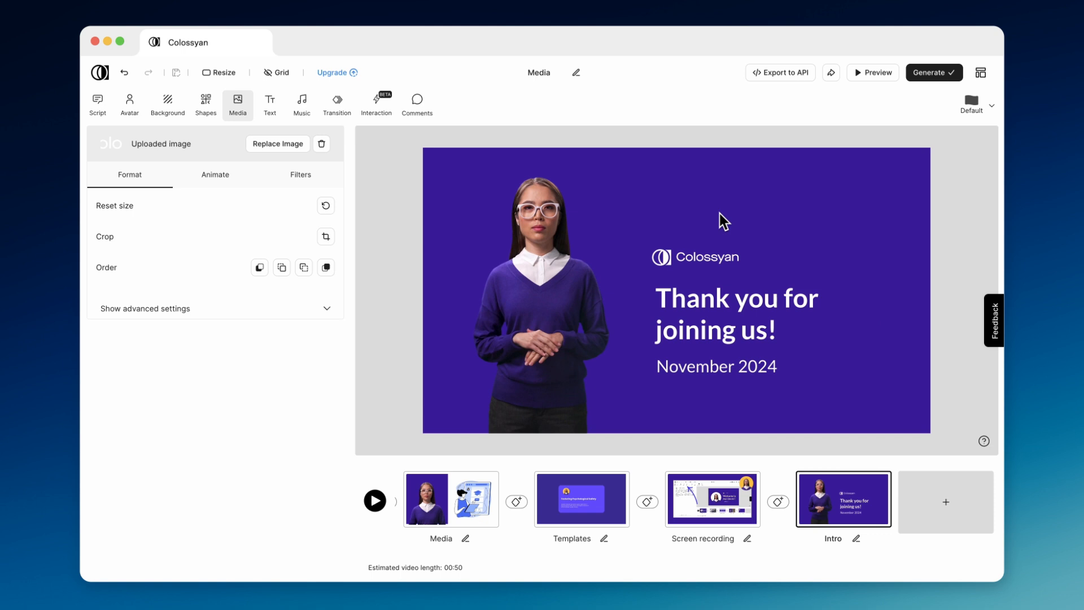
- Show the grid and use it to even out the spacing between the logo, title and date
{"action": "left_click", "coordinate": [281, 74]}
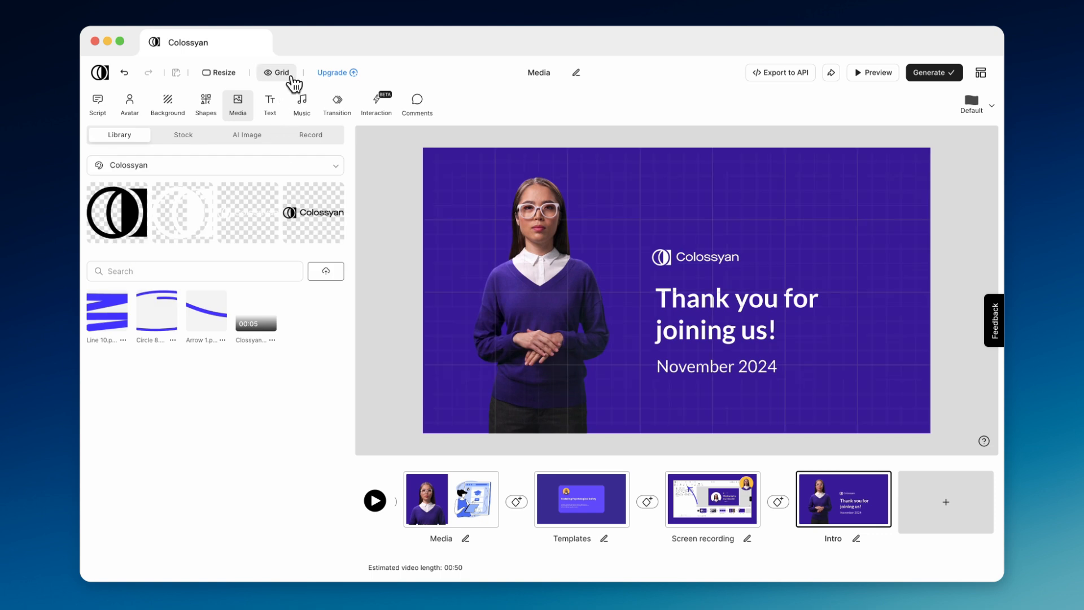
{"action": "left_click", "coordinate": [717, 322]}
{"action": "left_click", "coordinate": [709, 366]}
{"action": "left_click", "coordinate": [702, 255]}
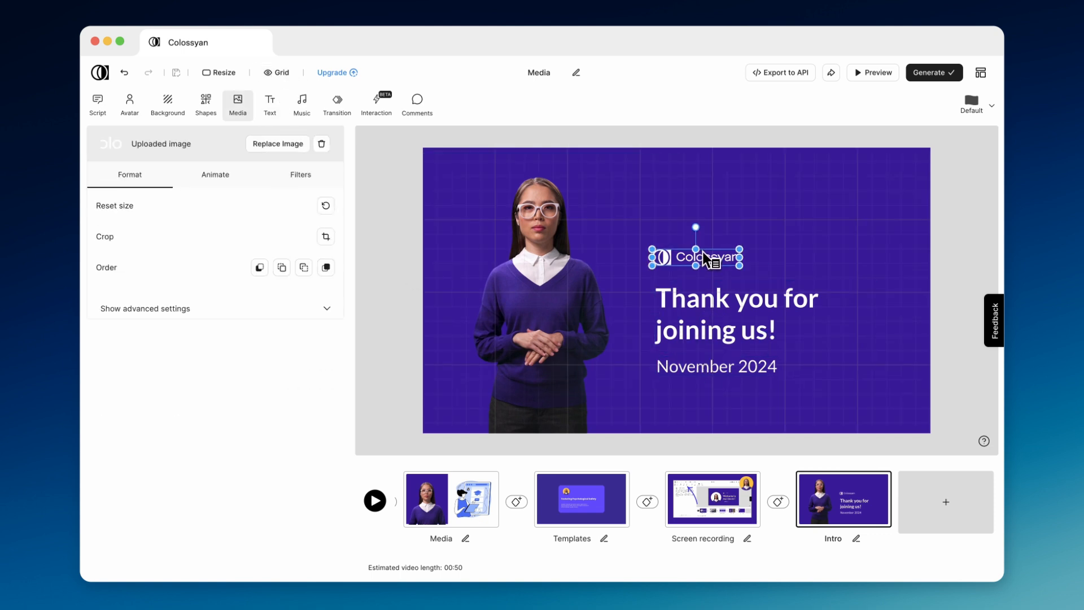
{"action": "left_click", "coordinate": [822, 271]}
{"action": "left_click", "coordinate": [777, 297]}
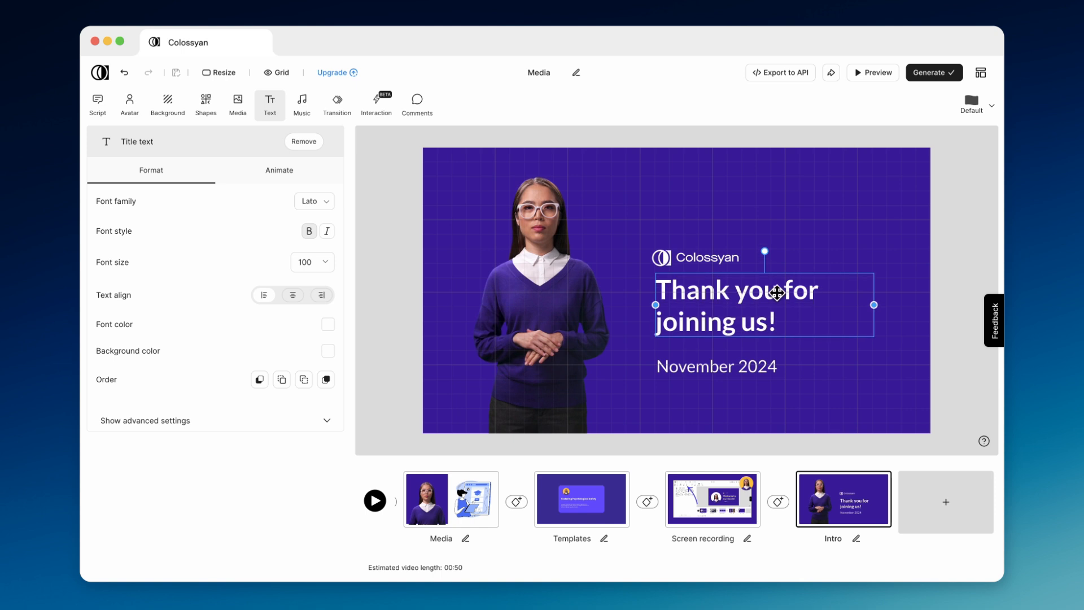
{"action": "left_click", "coordinate": [835, 235]}
- Set the "November 2024" text to font size 42 and line the title up with the logo, hiding the grid when done
{"action": "left_click", "coordinate": [763, 373]}
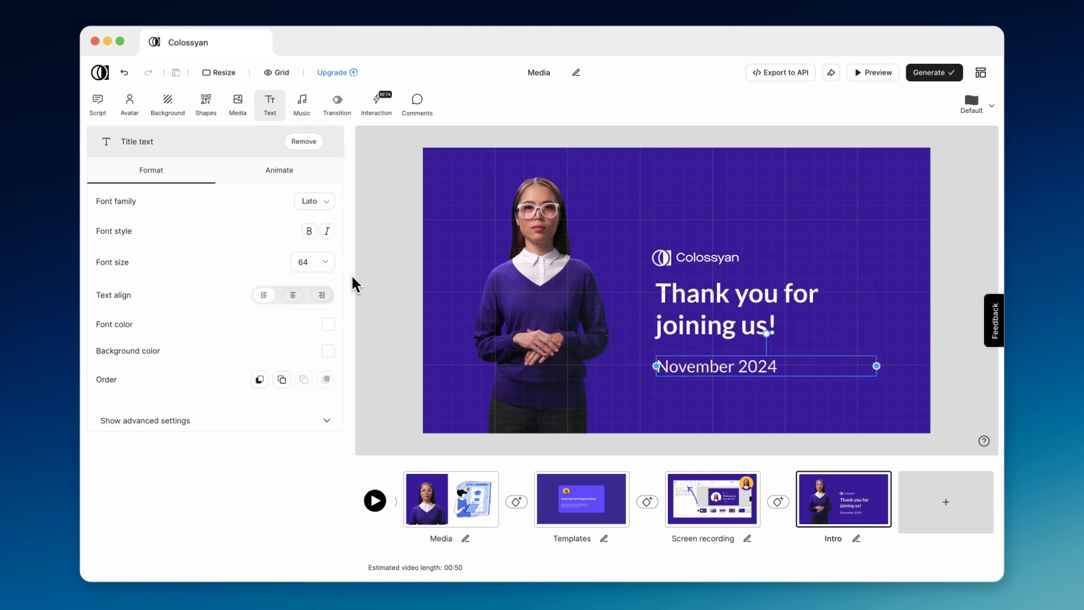
{"action": "left_click", "coordinate": [327, 262]}
{"action": "left_click", "coordinate": [316, 401]}
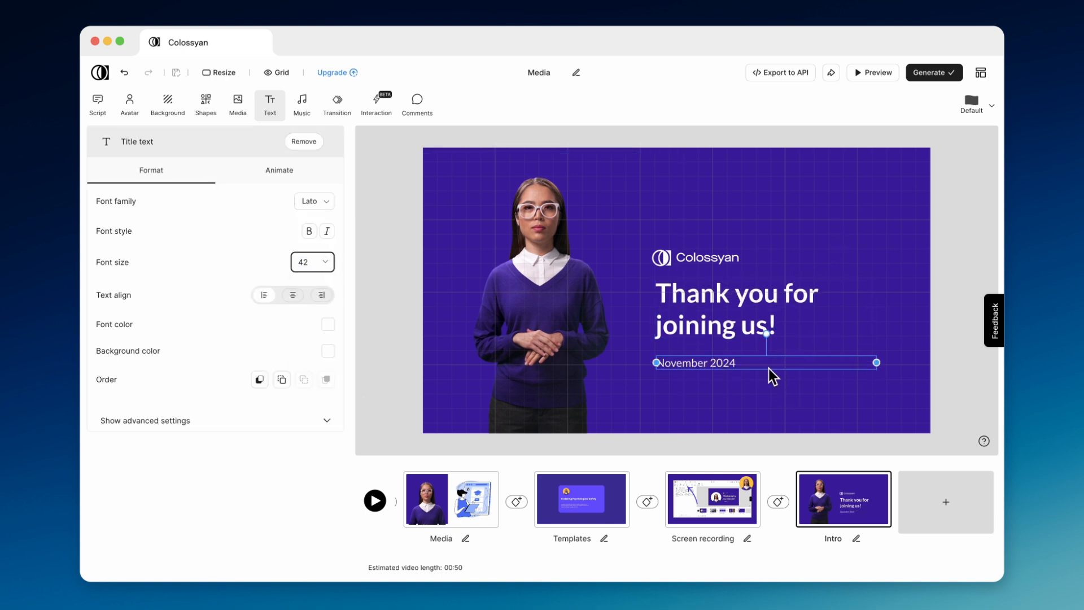
{"action": "left_click", "coordinate": [807, 295]}
{"action": "left_click", "coordinate": [815, 243]}
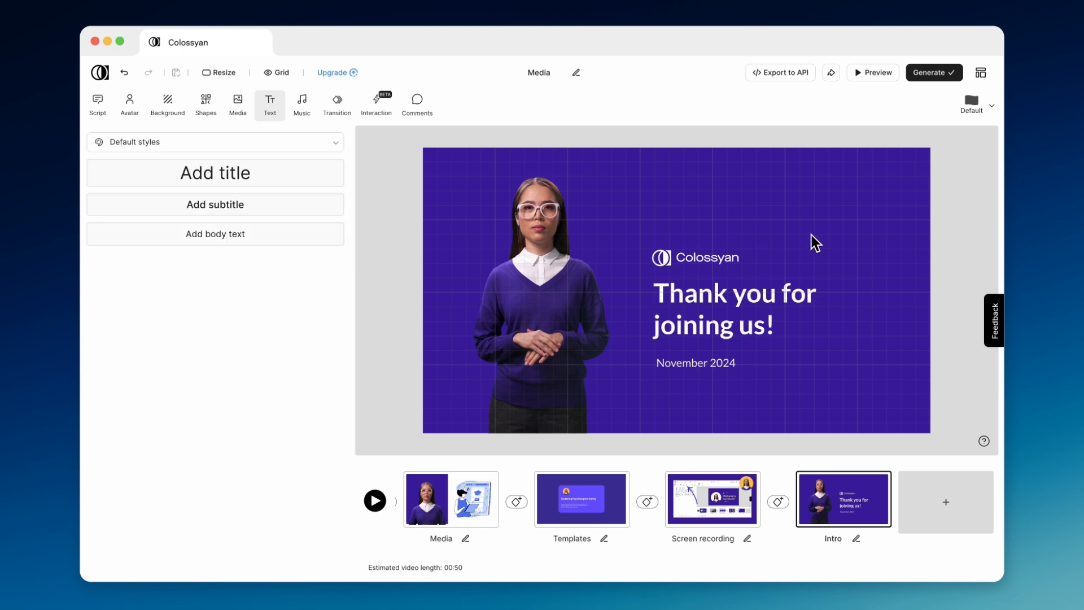
{"action": "left_click", "coordinate": [276, 72]}
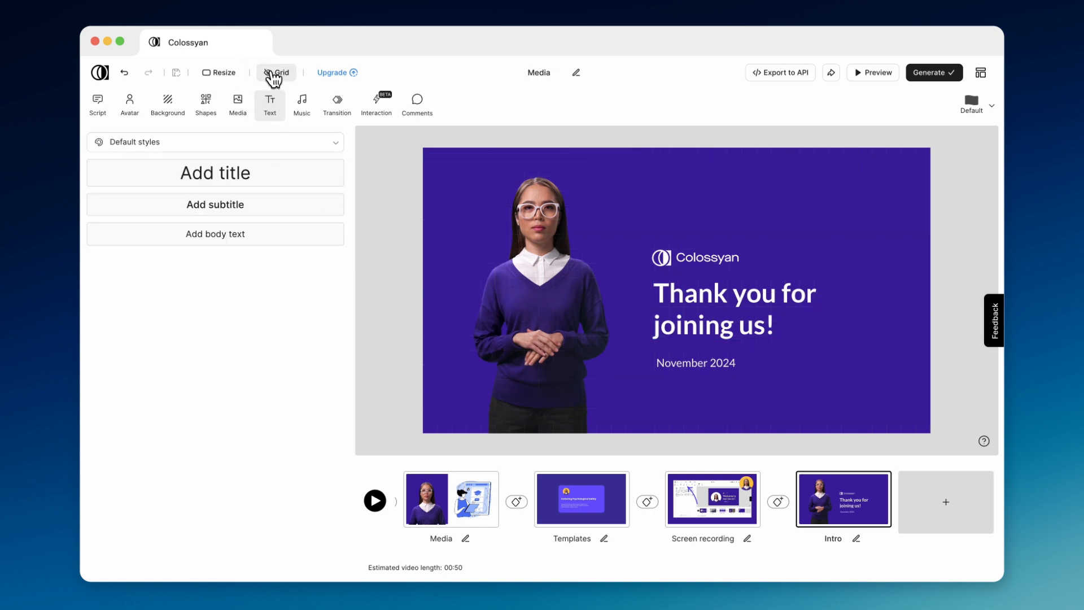
- Open the Intro scene at the start of the video
{"action": "scroll", "coordinate": [888, 522], "scroll_direction": "left", "scroll_amount": 5}
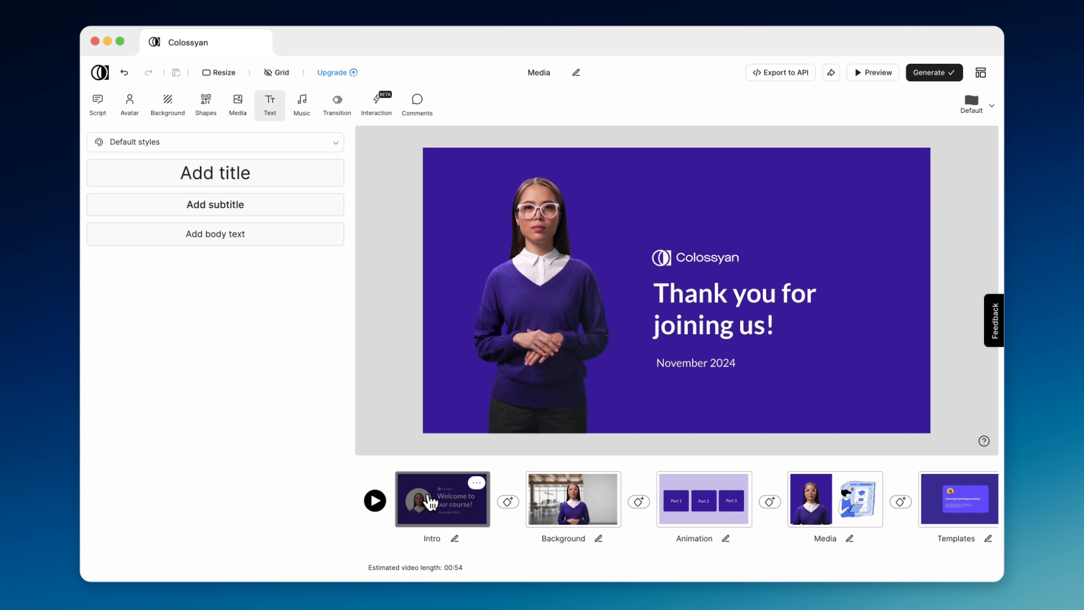
{"action": "left_click", "coordinate": [430, 501]}
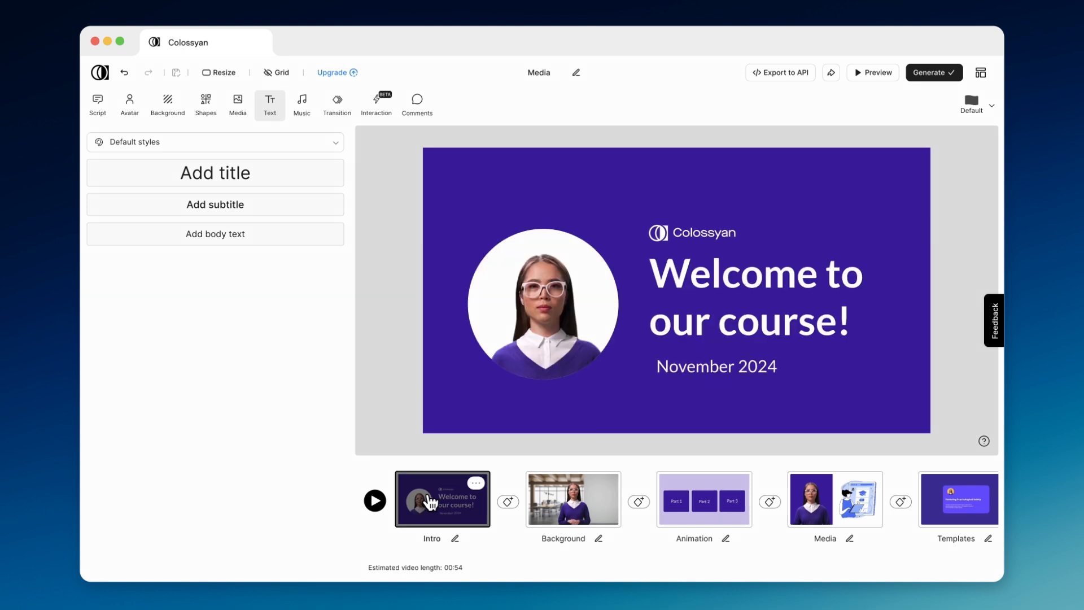